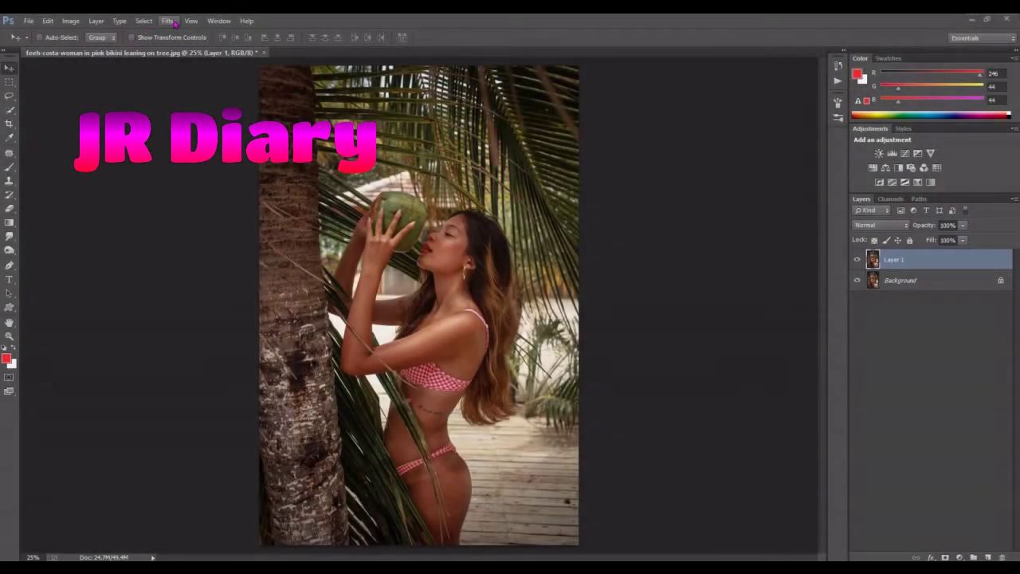
Show the Filter menu's list of filters for the palm-tree beach portrait layer.
left_click(191, 21)
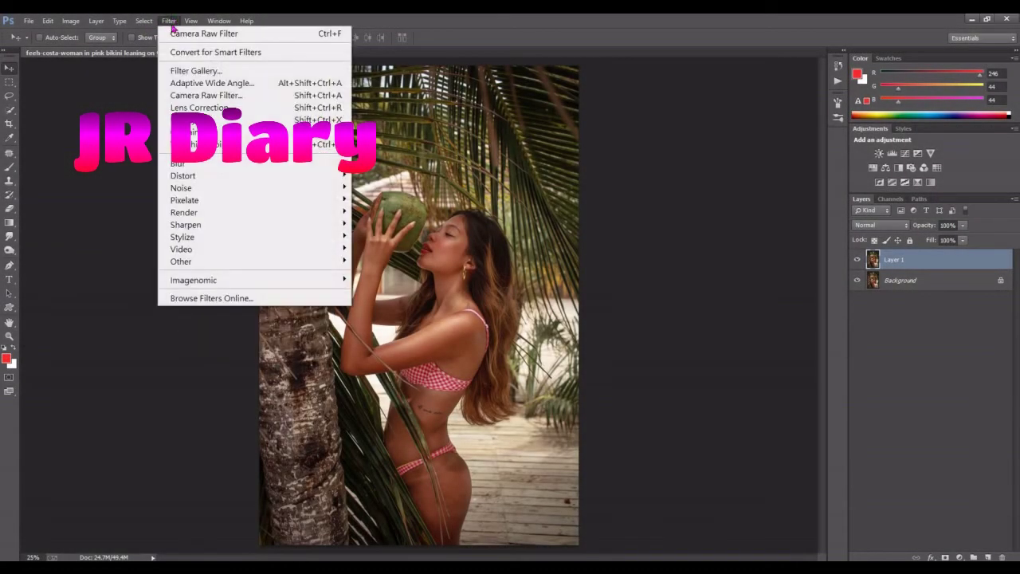
Open the Camera Raw Filter and set Exposure +0.20, Shadows +68, Blacks +100.
left_click(206, 82)
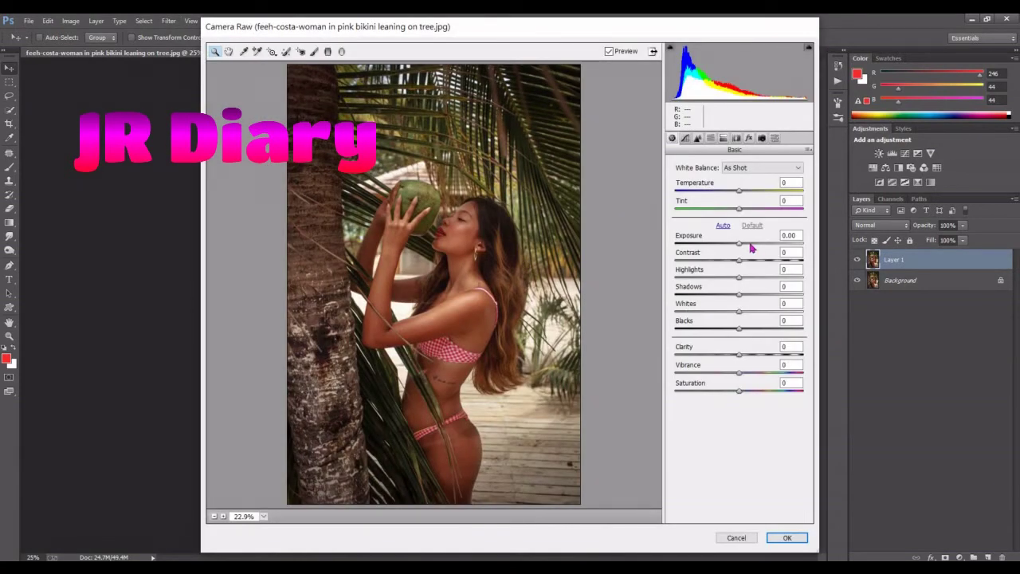
left_click_drag(741, 248, 743, 248)
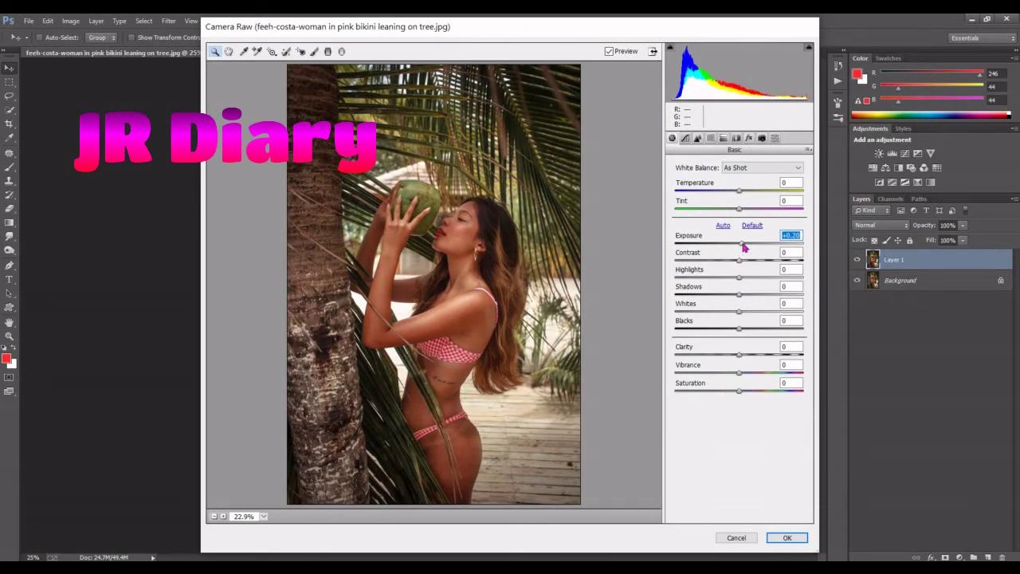
left_click(740, 295)
left_click_drag(740, 295, 783, 295)
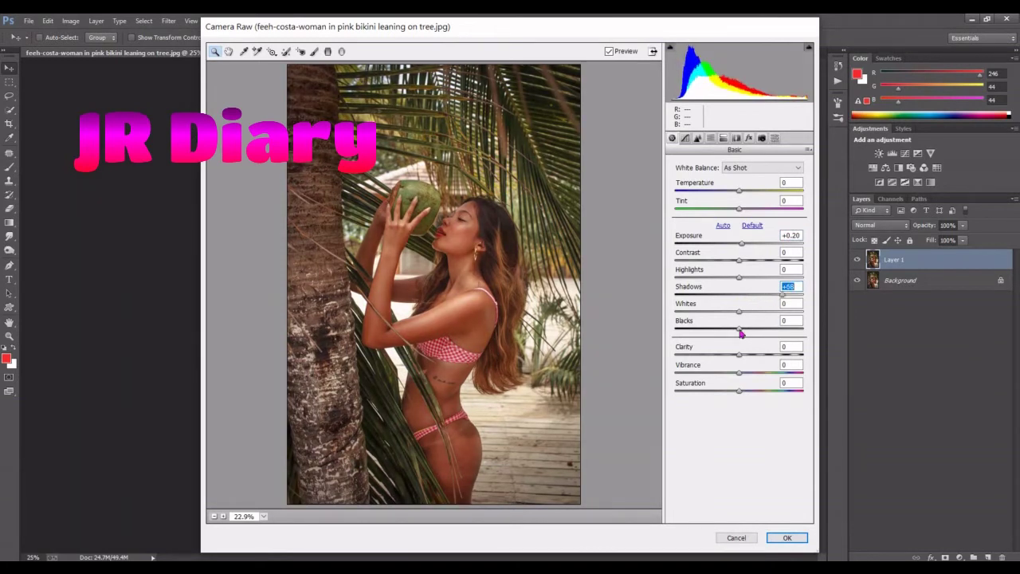
left_click_drag(741, 333, 806, 332)
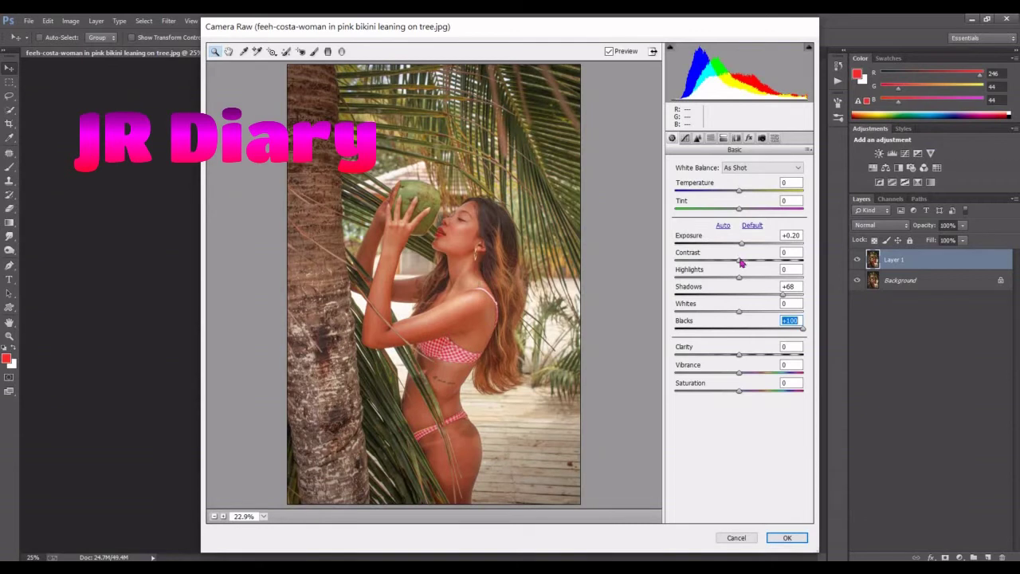
Add Contrast +12, boost Vibrance to +36, and cool the Temperature slightly.
left_click_drag(741, 263, 748, 263)
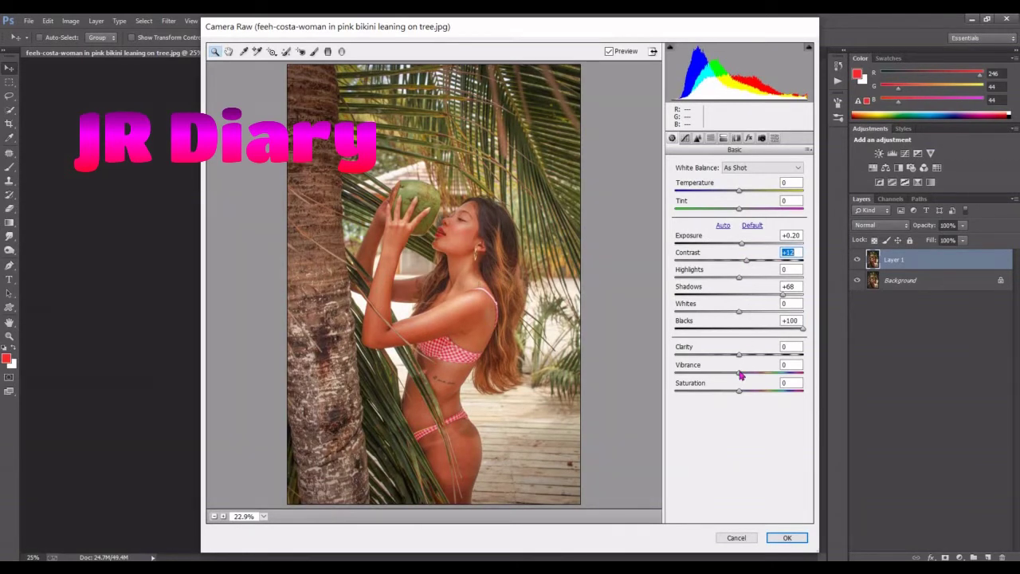
left_click_drag(740, 374, 763, 375)
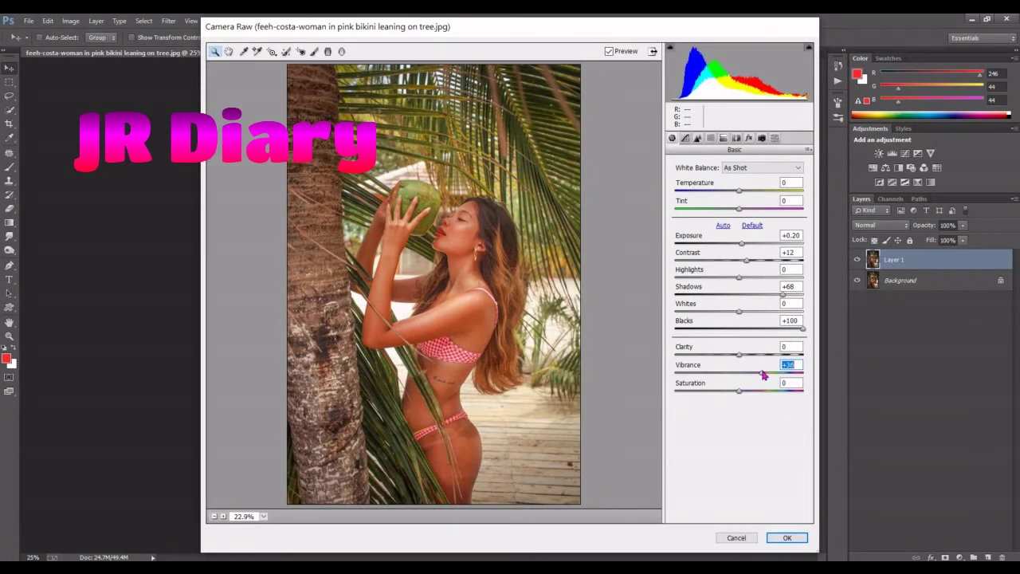
left_click(740, 191)
left_click_drag(740, 192, 735, 192)
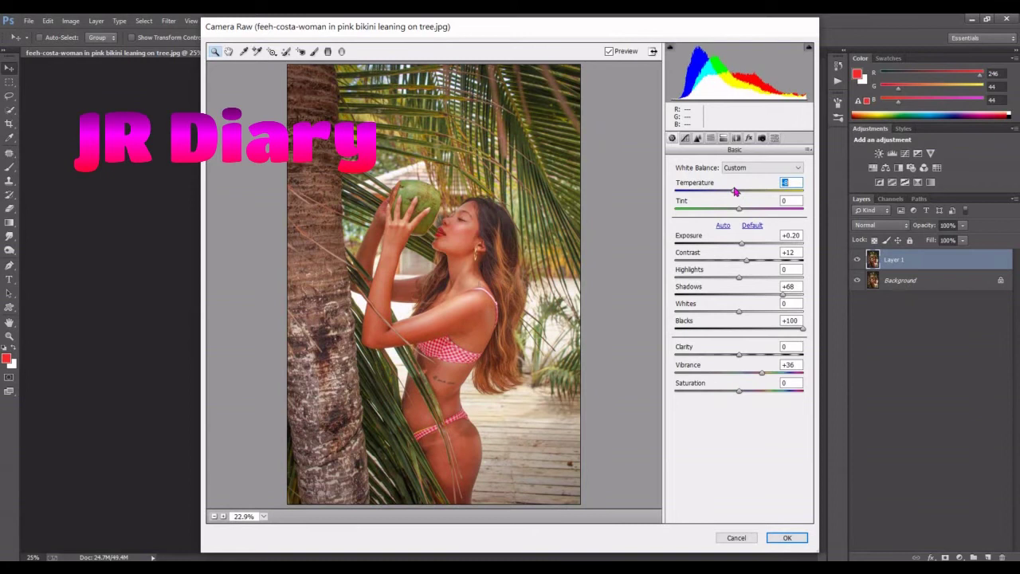
Raise luminance noise reduction and brighten Oranges luminance to +42.
left_click(698, 138)
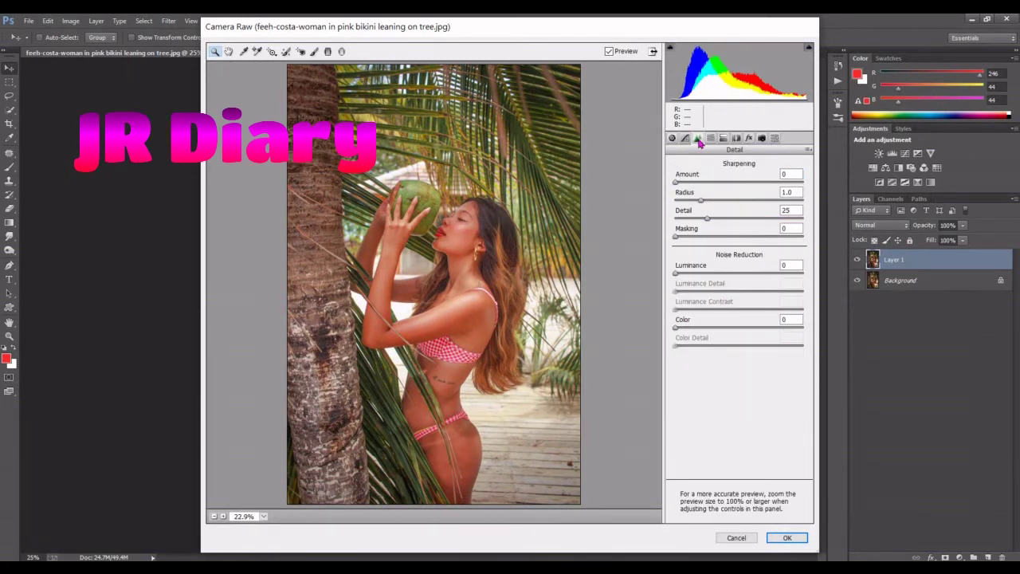
left_click_drag(676, 275, 725, 277)
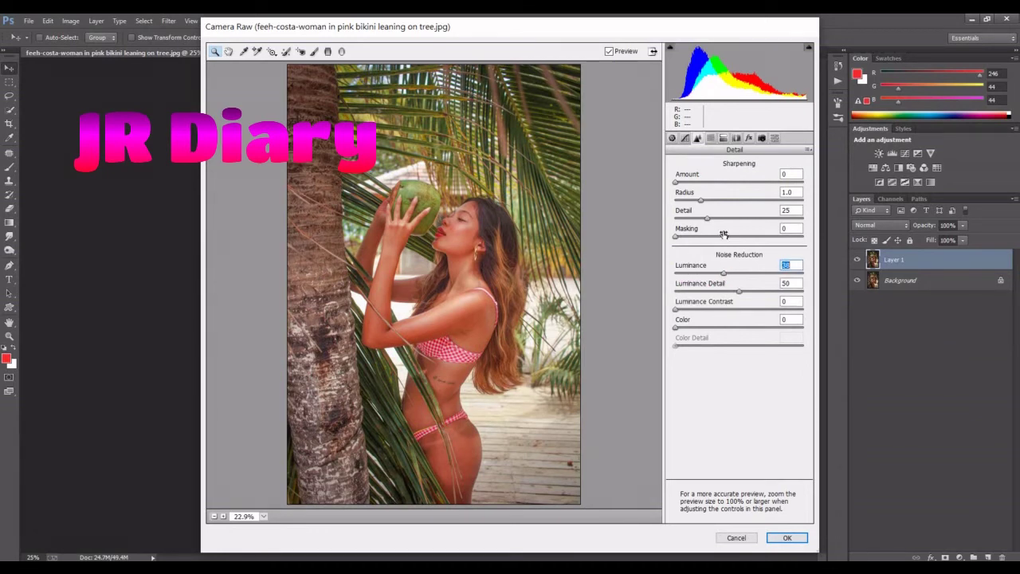
left_click(712, 138)
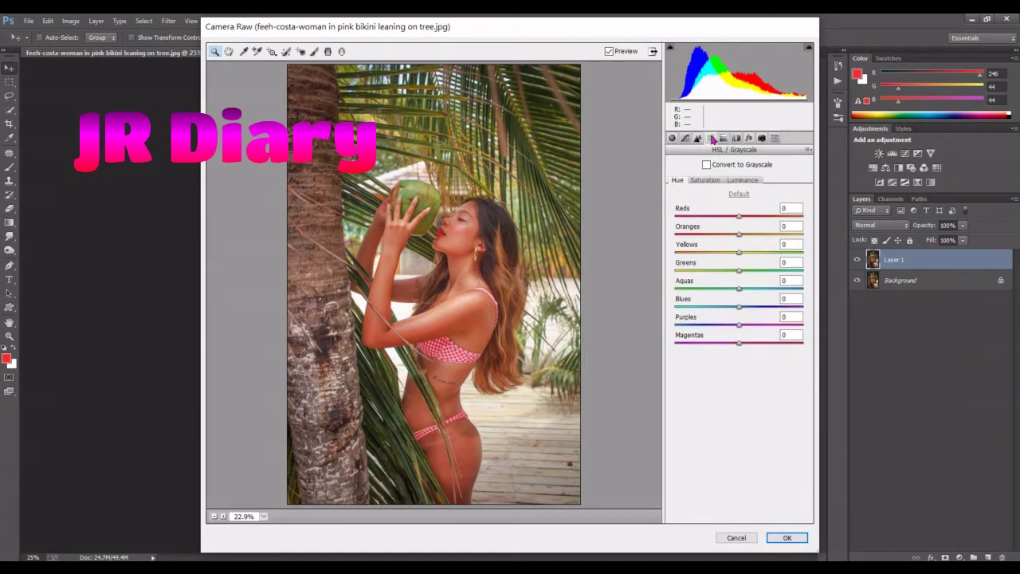
left_click(732, 181)
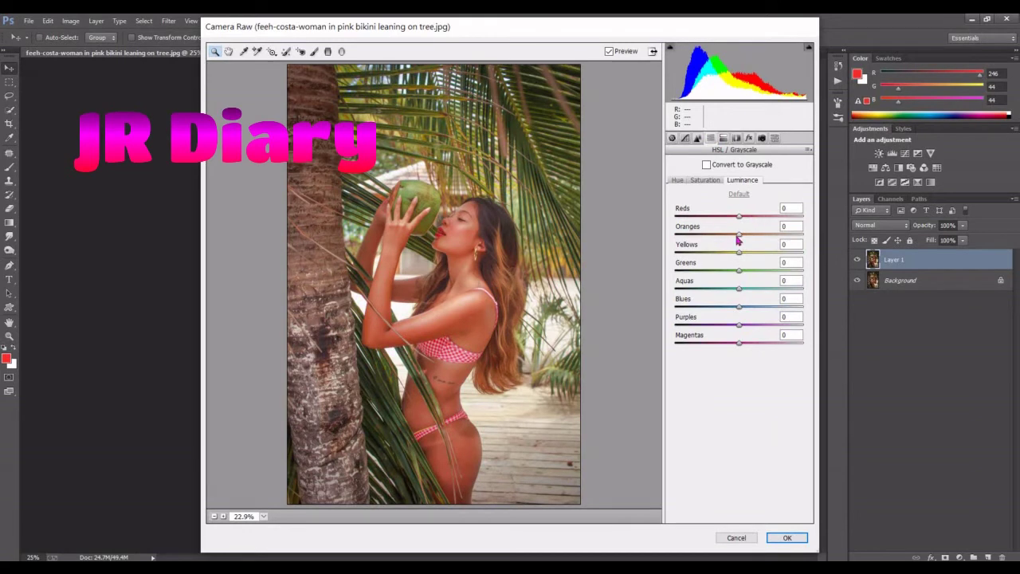
left_click_drag(739, 239, 763, 241)
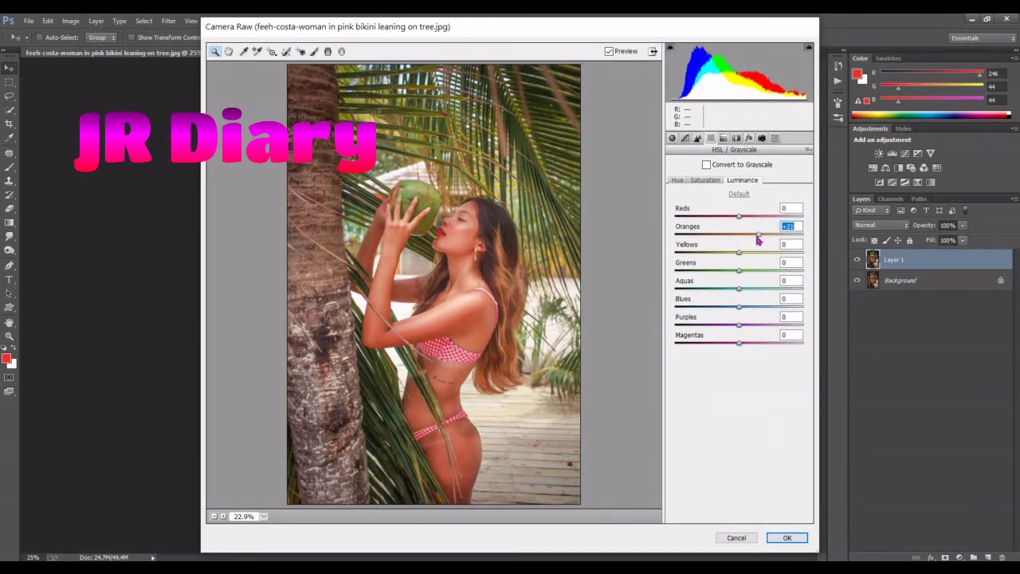
Desaturate Oranges to -20, Yellows to -15 and Greens to -16 in HSL Saturation.
left_click(714, 182)
left_click_drag(740, 236, 731, 238)
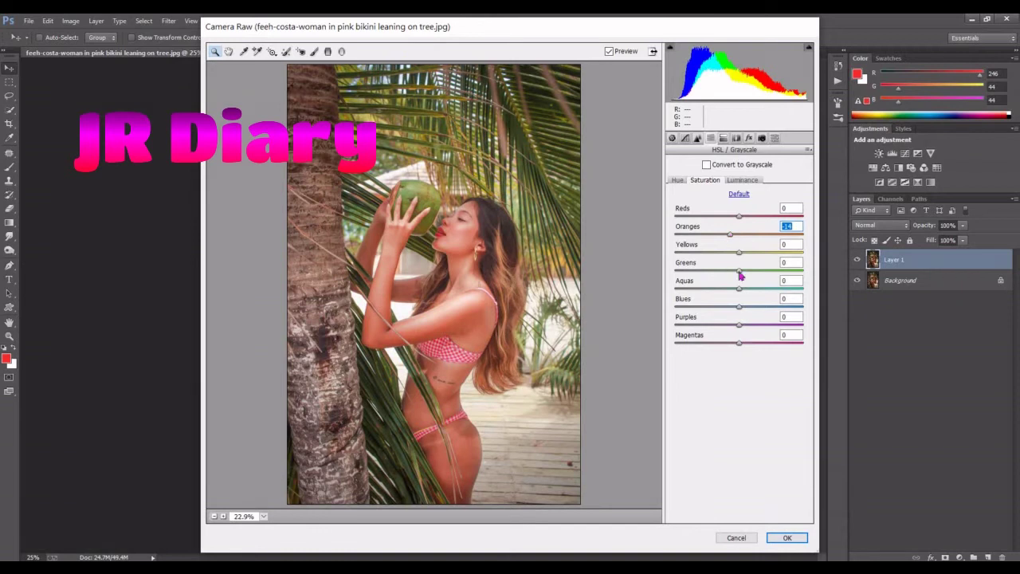
mouse_move(741, 274)
left_mouse_down()
mouse_move(729, 254)
mouse_move(730, 275)
left_mouse_up()
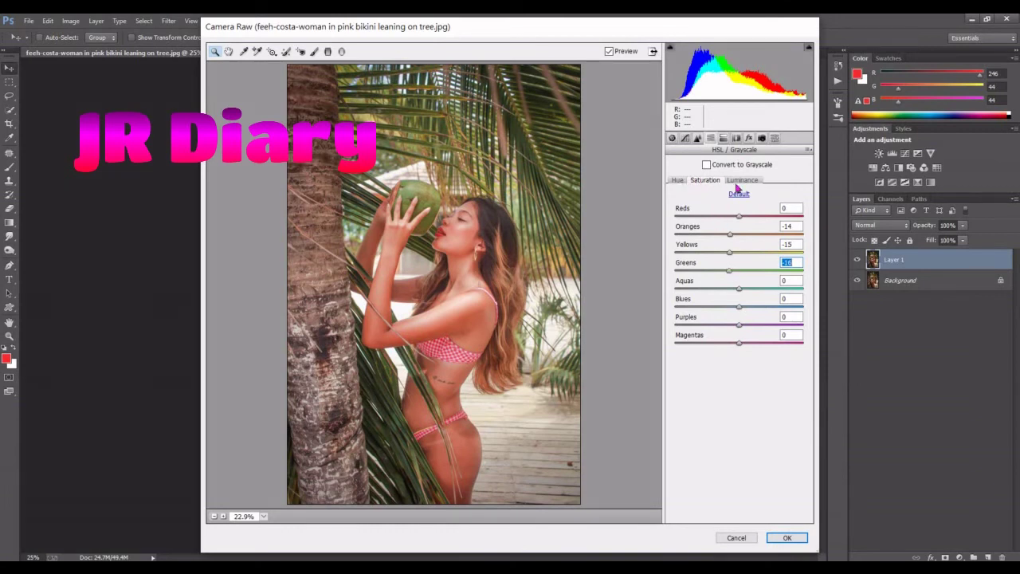
left_click(744, 180)
left_click(767, 236)
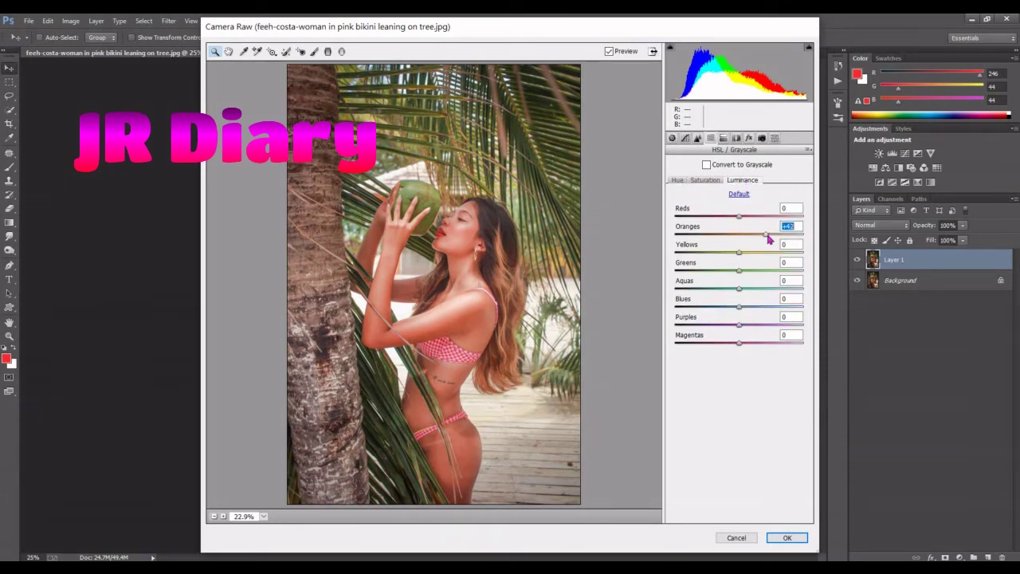
left_click(704, 181)
left_click(728, 237)
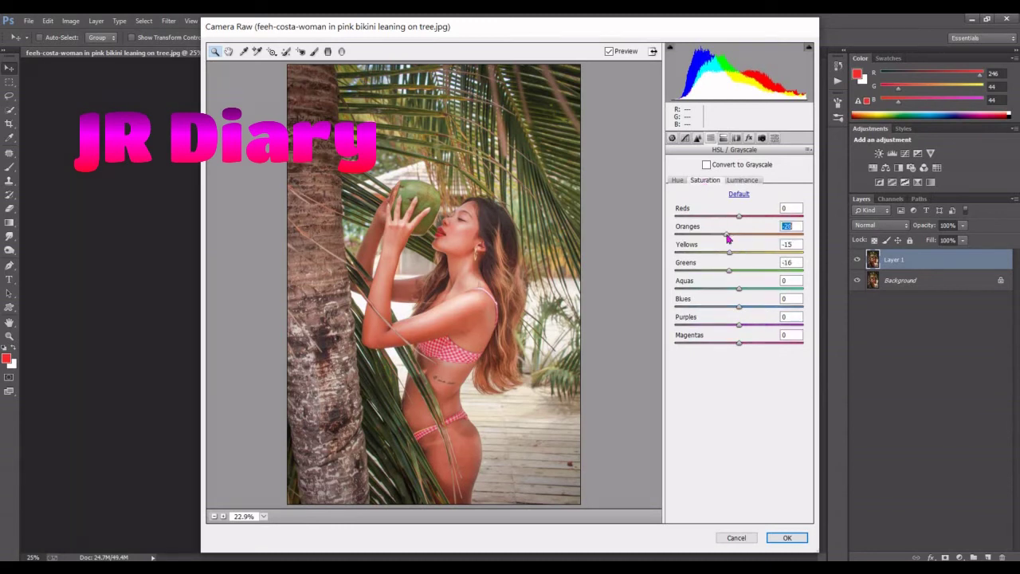
left_click(678, 181)
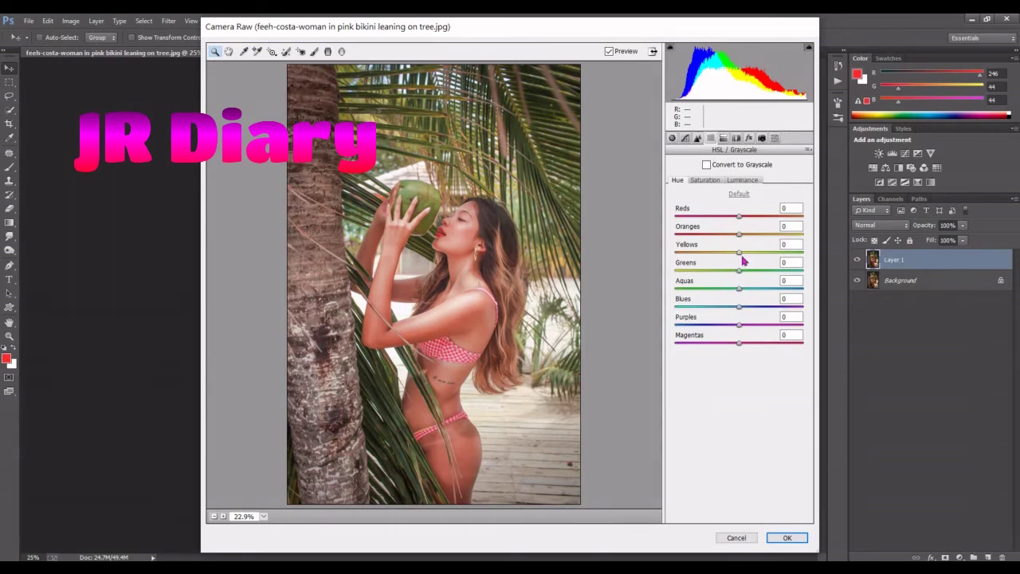
Shift hues Oranges +15, Yellows +27, Greens +53; desaturate Oranges -29, Yellows -27, Greens -72.
mouse_move(739, 273)
left_mouse_down()
mouse_move(771, 274)
mouse_move(748, 255)
mouse_move(751, 240)
left_mouse_up()
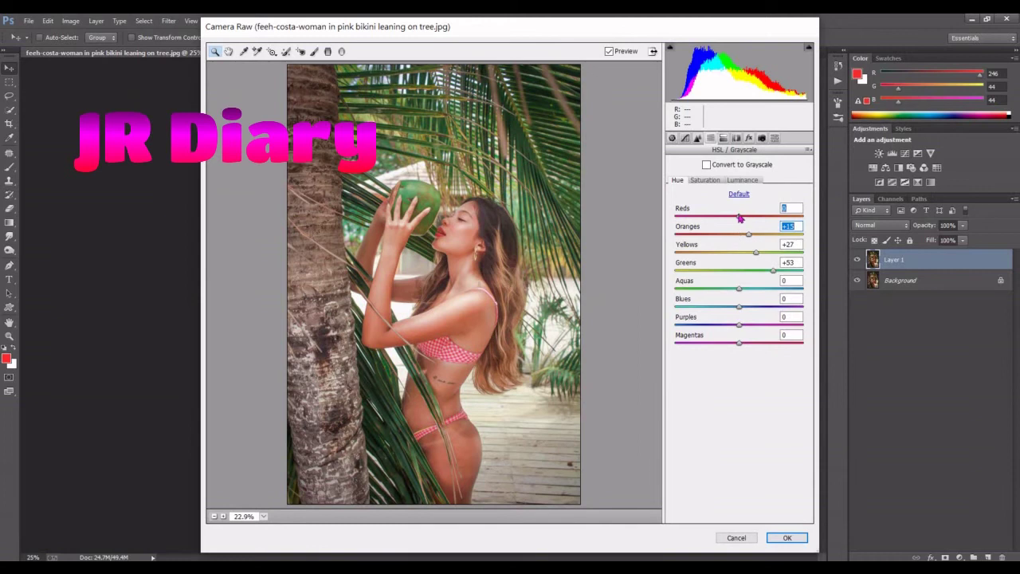
left_click_drag(739, 216, 746, 217)
left_click(706, 180)
left_click(731, 272)
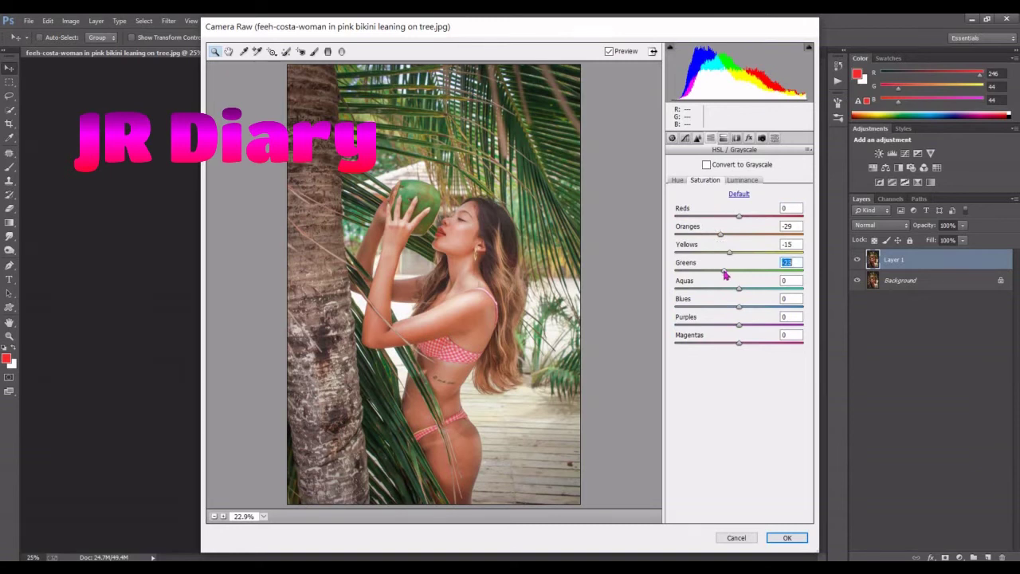
mouse_move(725, 274)
left_mouse_down()
mouse_move(691, 274)
mouse_move(726, 253)
left_mouse_up()
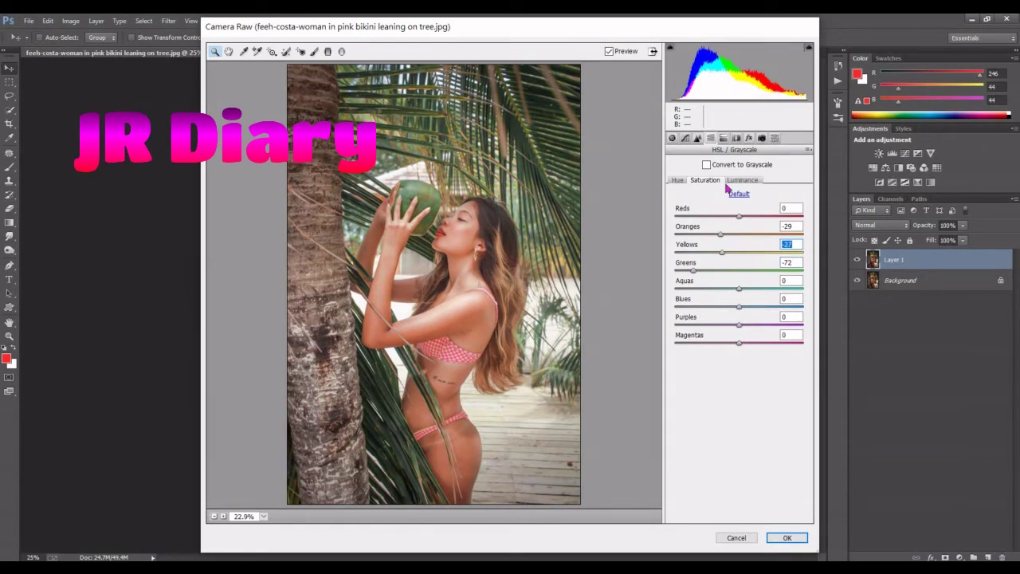
left_click(723, 139)
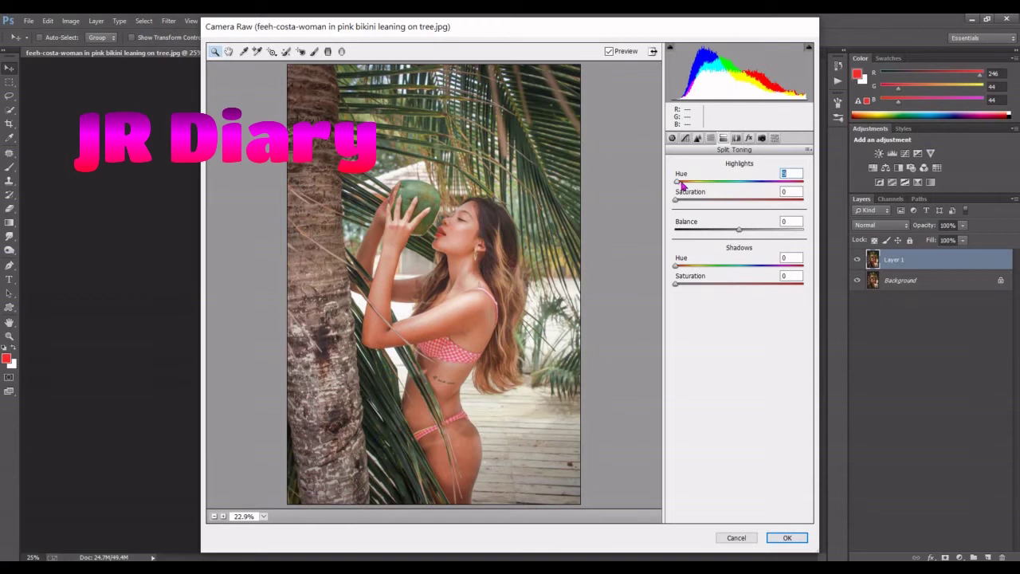
Tint the highlights teal at Hue 176, Saturation 9, and add a slight shadow tint.
left_click_drag(682, 185, 740, 186)
left_click_drag(678, 203, 683, 204)
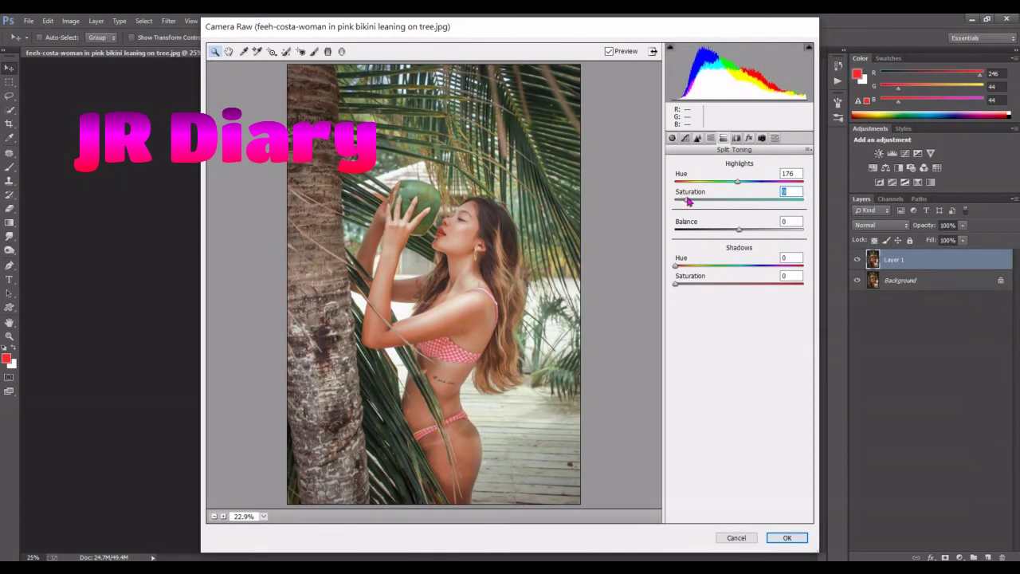
left_click_drag(677, 287, 681, 288)
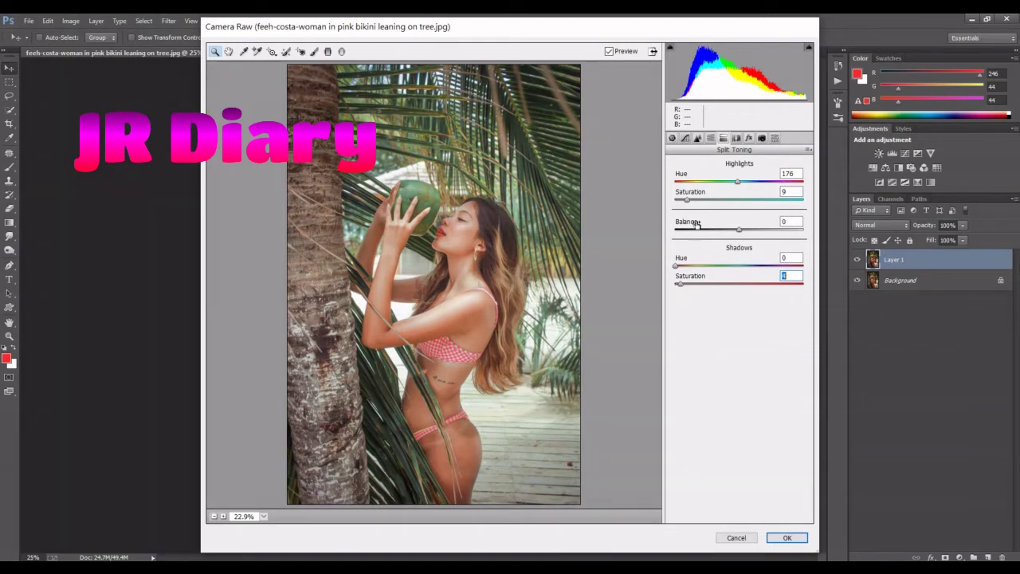
Add a darkening post-crop vignette with Amount about -25 and Midpoint 39.
left_click(737, 139)
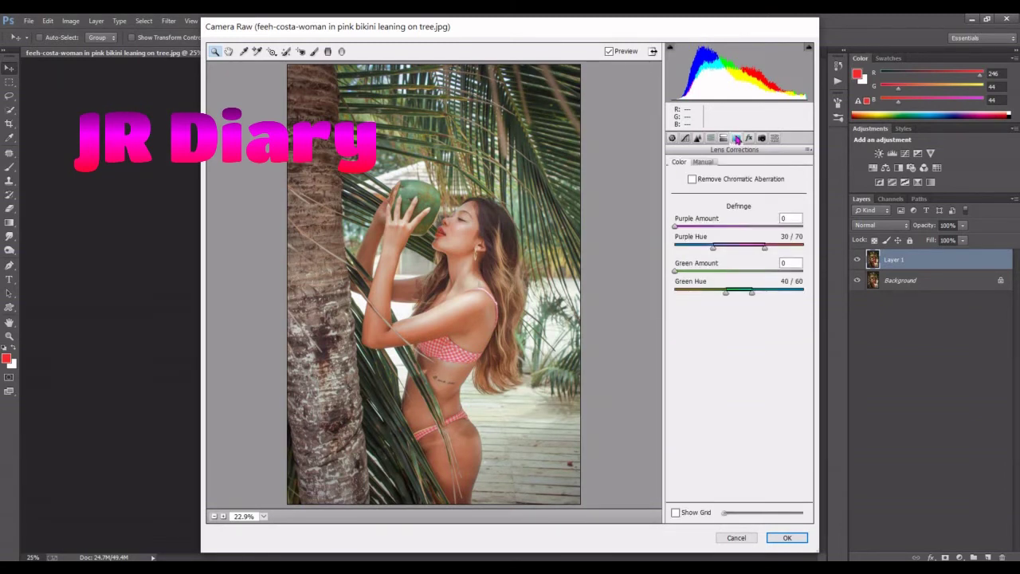
left_click(749, 139)
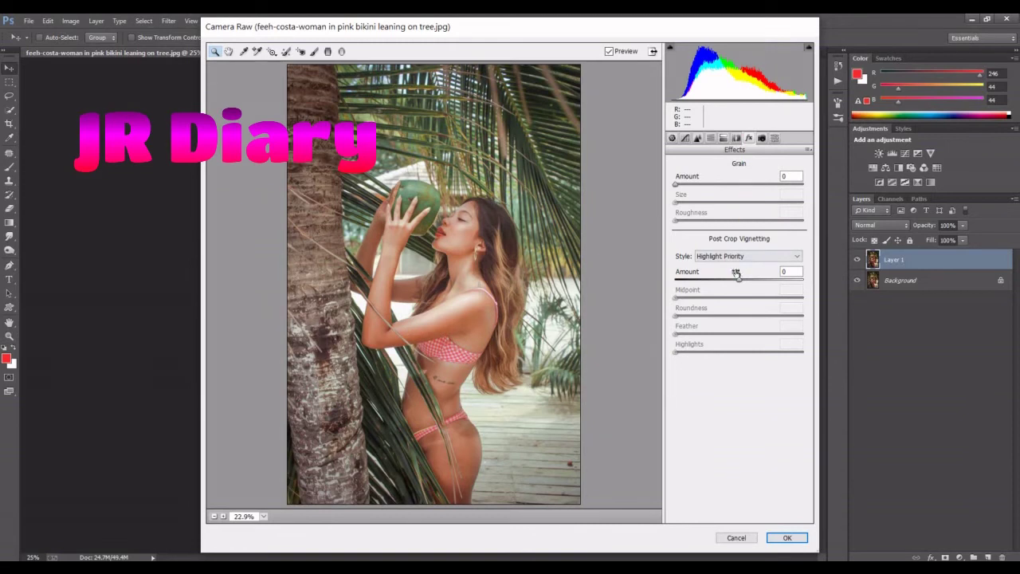
mouse_move(740, 280)
left_mouse_down()
mouse_move(722, 283)
mouse_move(727, 300)
mouse_move(723, 282)
left_mouse_up()
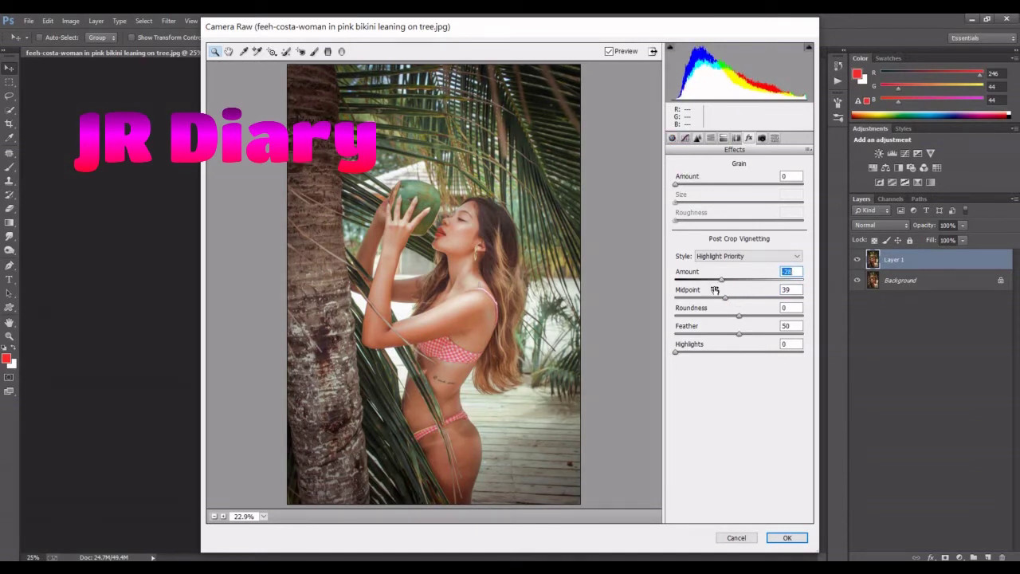
left_click(696, 139)
left_click(684, 139)
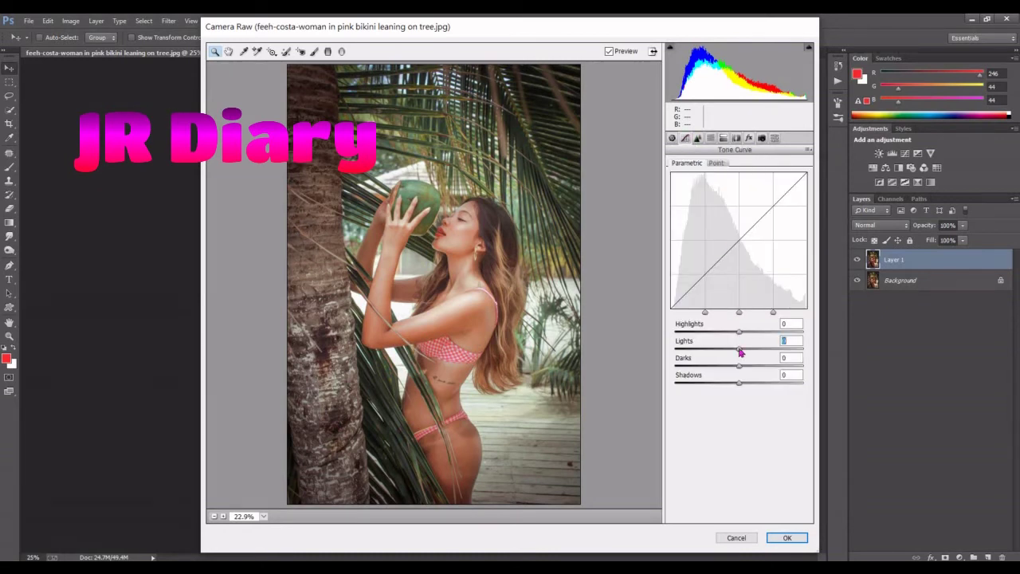
Set the parametric curve to Highlights +6, Lights +14, Darks +10, Shadows -7.
mouse_move(740, 352)
left_mouse_down()
mouse_move(752, 354)
mouse_move(736, 384)
left_mouse_up()
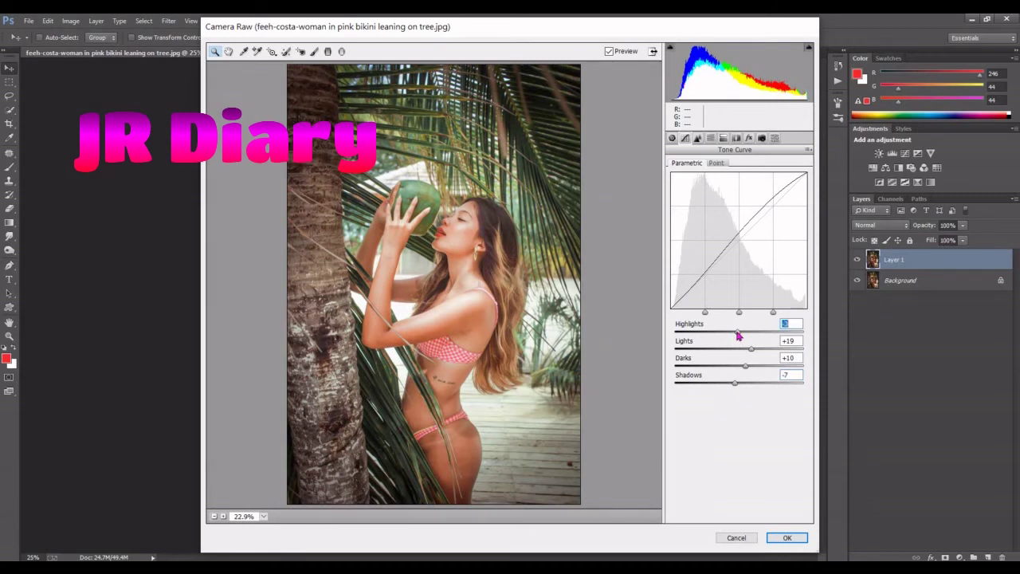
left_click_drag(740, 334, 749, 351)
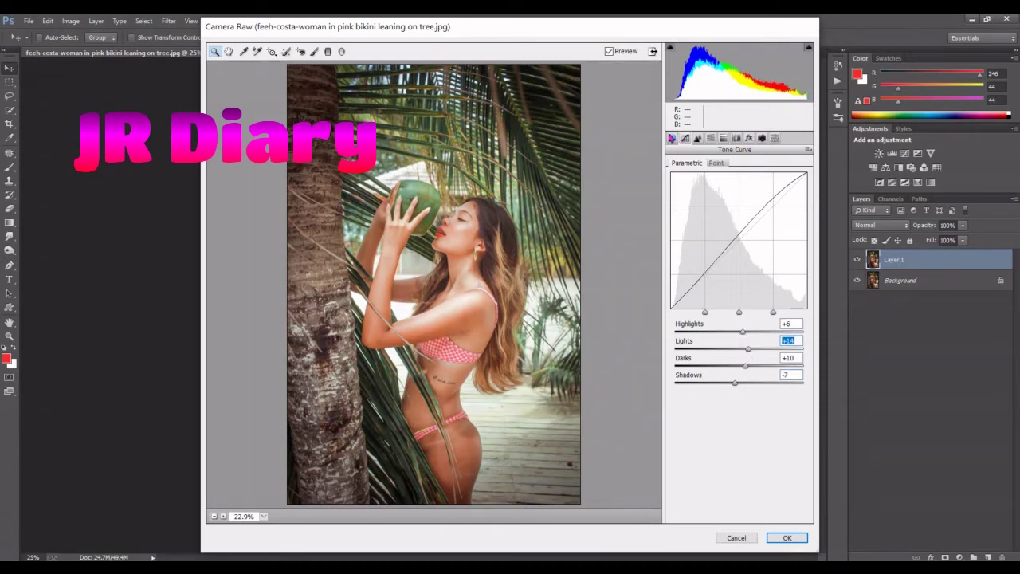
left_click(672, 137)
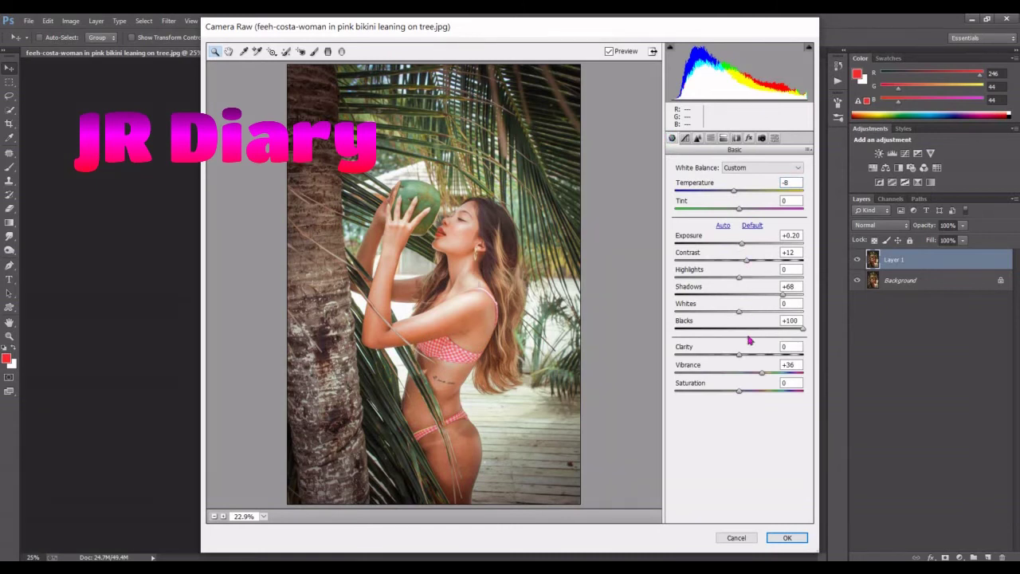
Lower Basic Saturation to about -13 and raise Vibrance to +40.
left_click_drag(740, 393, 734, 394)
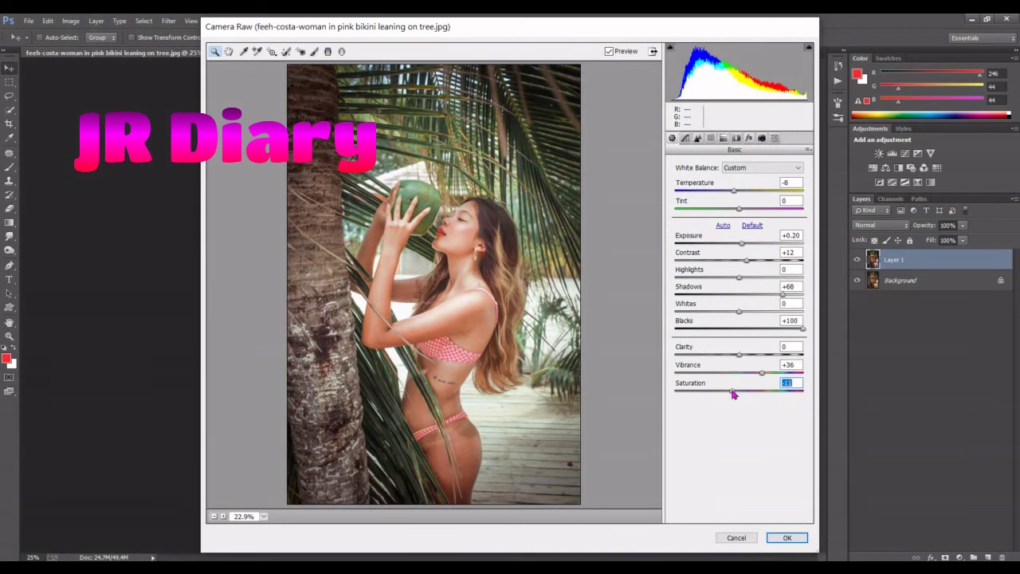
left_click(762, 373)
left_click_drag(732, 394, 727, 396)
left_click(739, 138)
Set the post-crop vignette to Amount -39, Midpoint 26, Roundness -14, Feather 95.
left_click(712, 138)
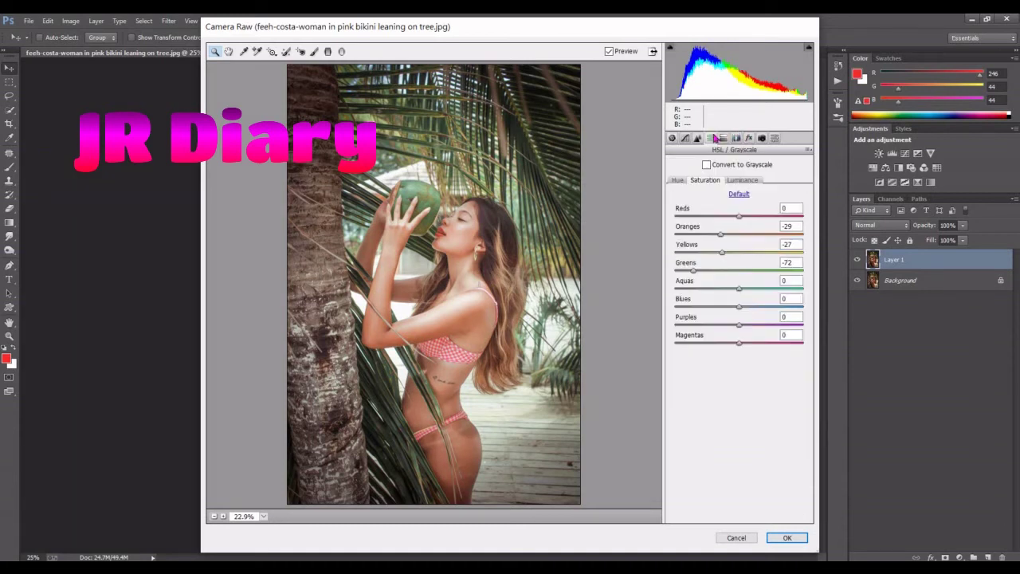
left_click(749, 140)
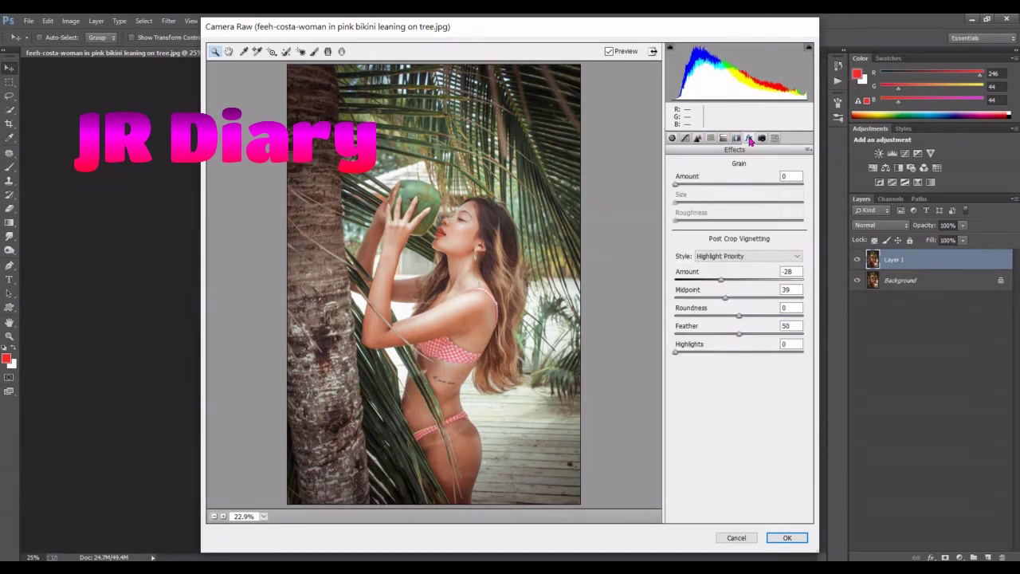
left_click_drag(721, 280, 711, 301)
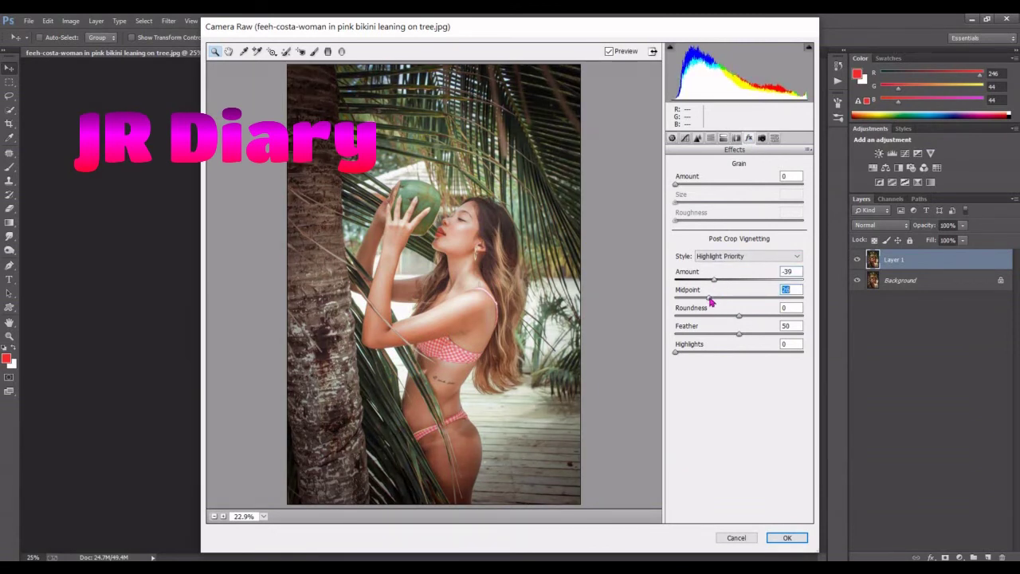
left_click_drag(739, 333, 798, 335)
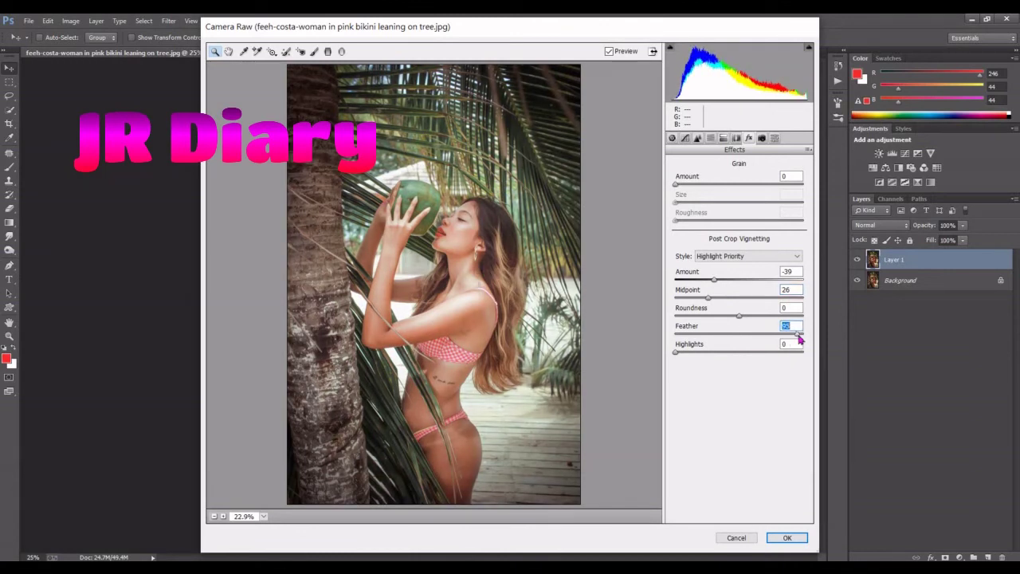
left_click_drag(739, 316, 732, 319)
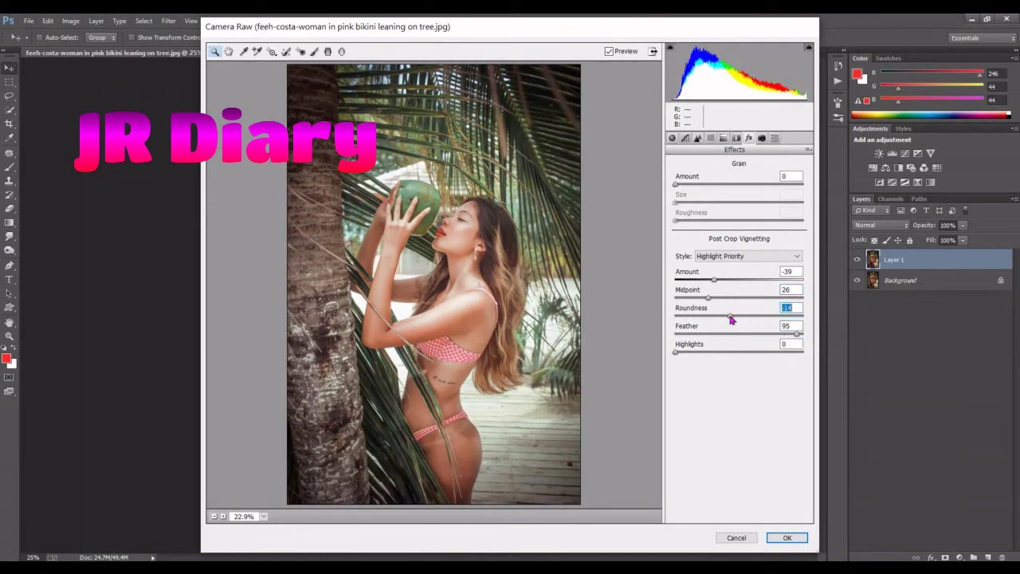
left_click(713, 281)
left_click(672, 138)
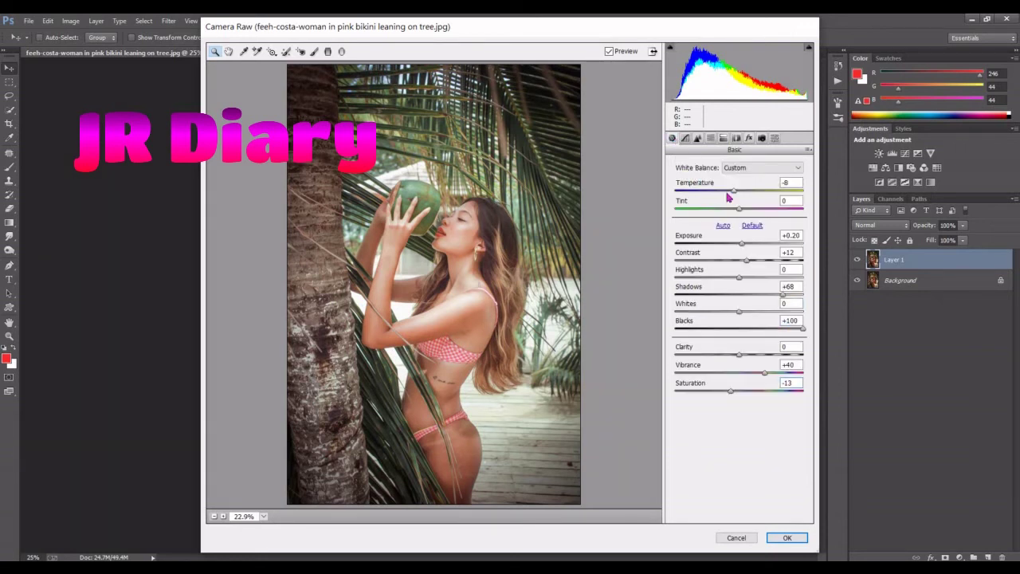
Cool the Temperature to -11 and pick the Adjustment Brush tool.
left_click_drag(734, 192, 732, 193)
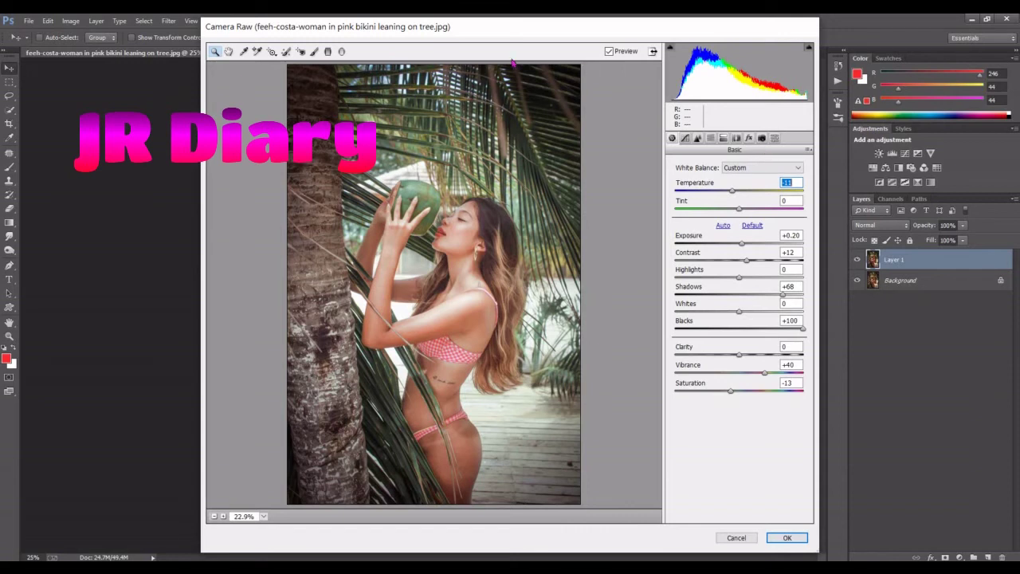
left_click(316, 52)
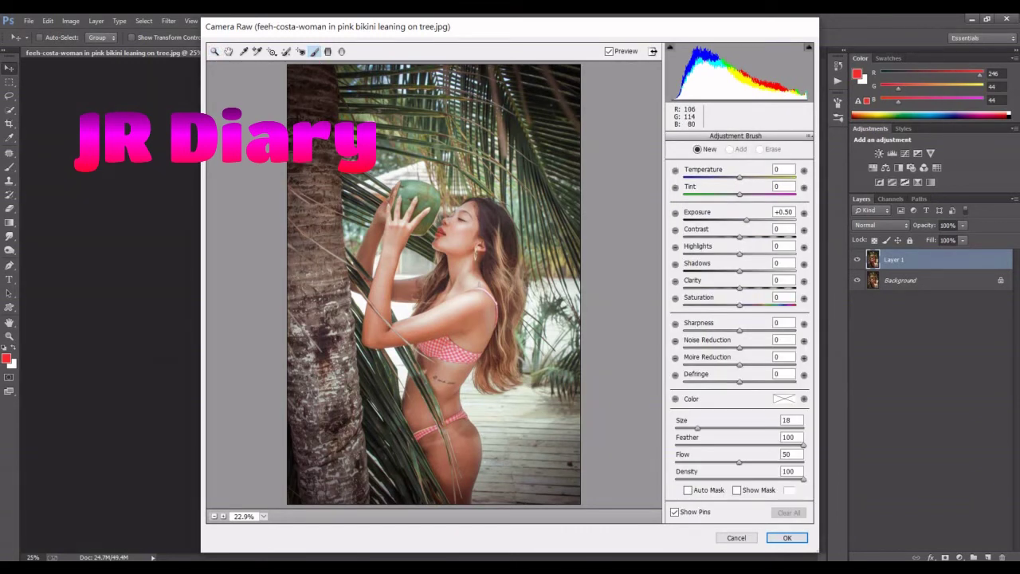
Set the Adjustment Brush to Exposure -0.35, Clarity -19, Saturation -16.
left_click_drag(749, 224, 742, 226)
left_click(324, 77)
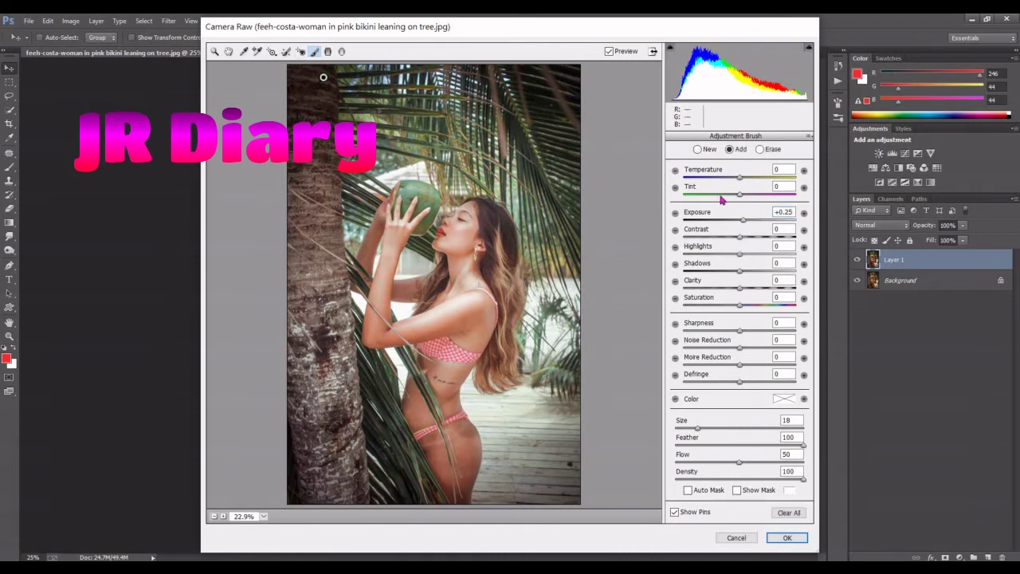
left_click_drag(744, 221, 735, 227)
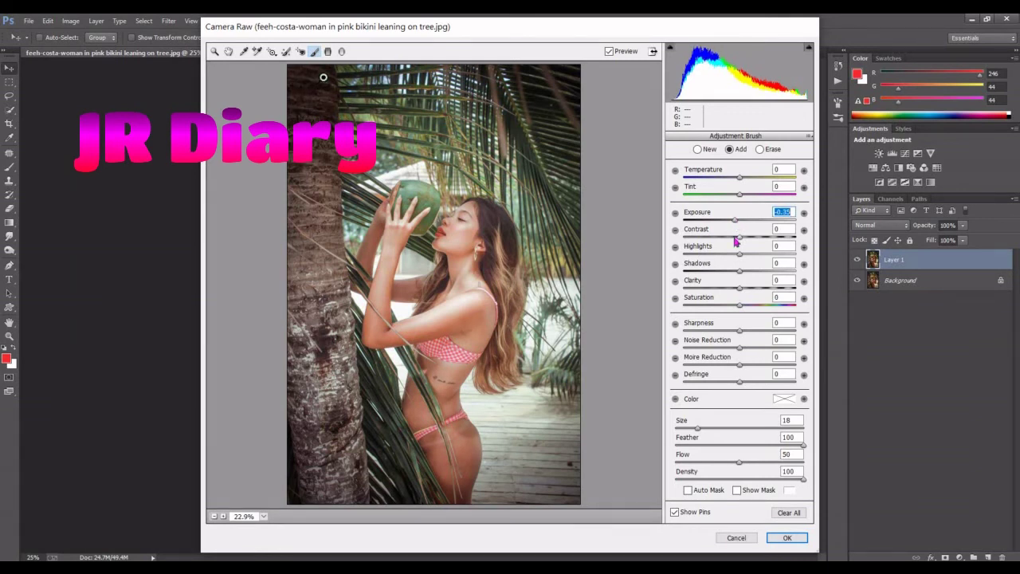
mouse_move(742, 308)
left_mouse_down()
mouse_move(731, 309)
mouse_move(733, 294)
left_mouse_up()
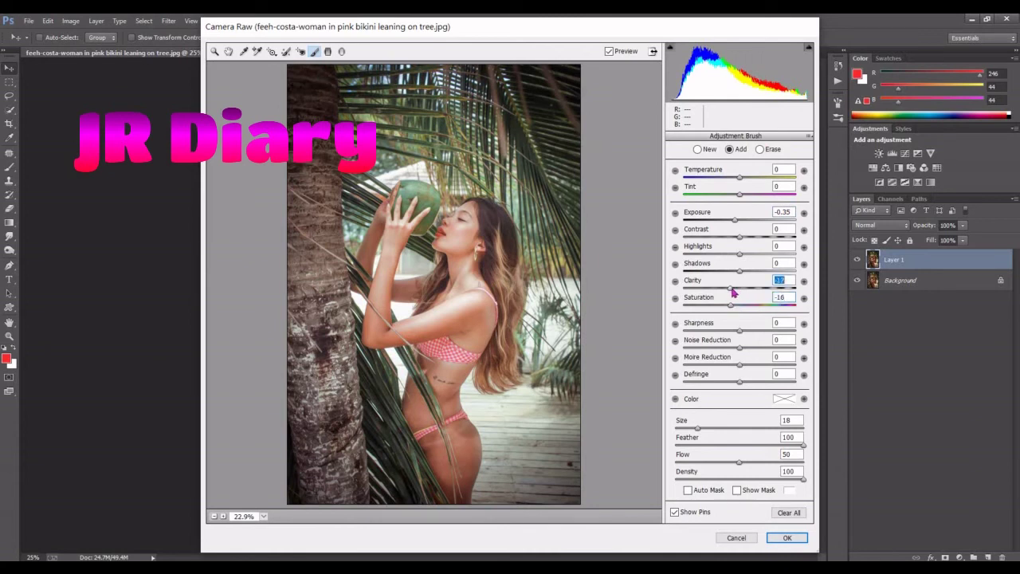
Brush over the top and right palm leaves and the trunk's left edge, brush size 22.
left_click_drag(323, 77, 517, 109)
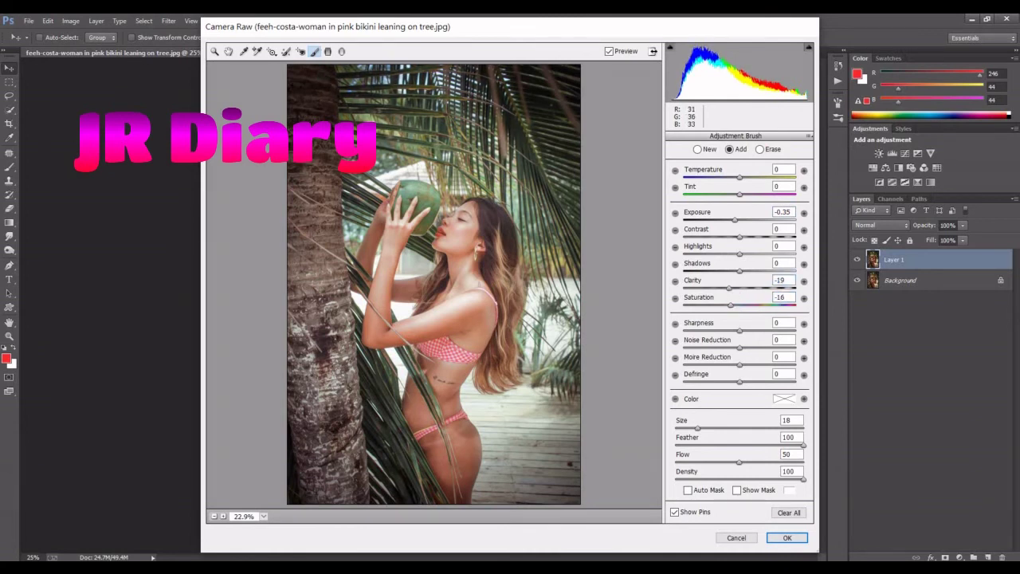
mouse_move(526, 179)
left_mouse_down()
mouse_move(558, 239)
mouse_move(542, 387)
left_mouse_up()
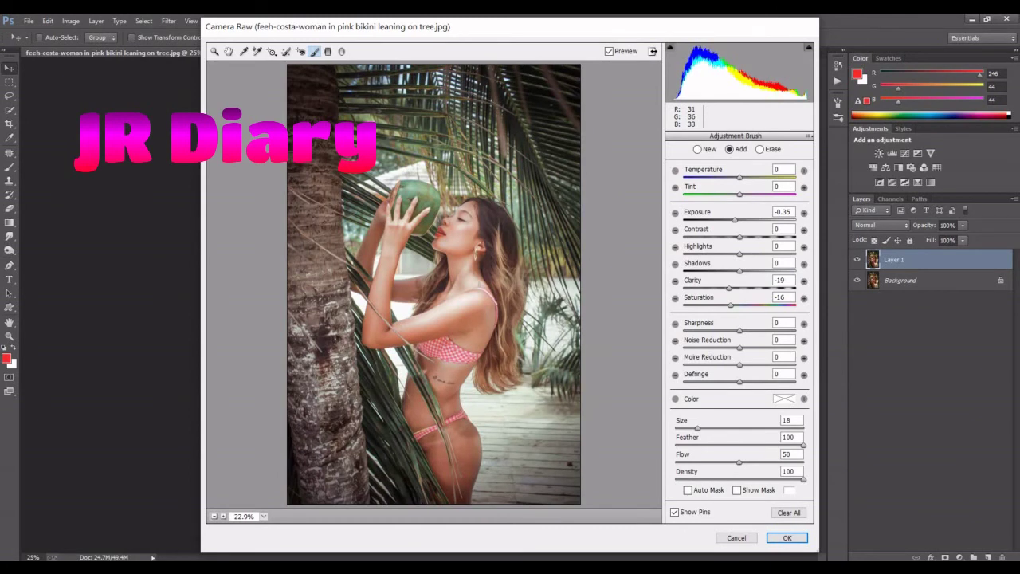
key("bracketright")
key("bracketright")
key("bracketright")
key("bracketright")
key("bracketright")
key("bracketright")
key("bracketleft")
key("bracketleft")
key("bracketleft")
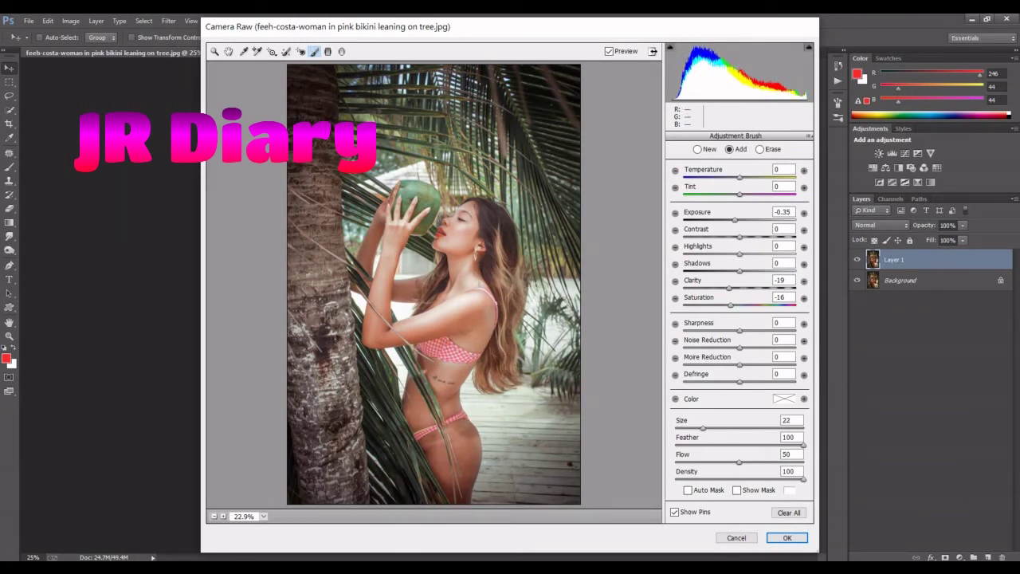
left_click_drag(321, 375, 316, 185)
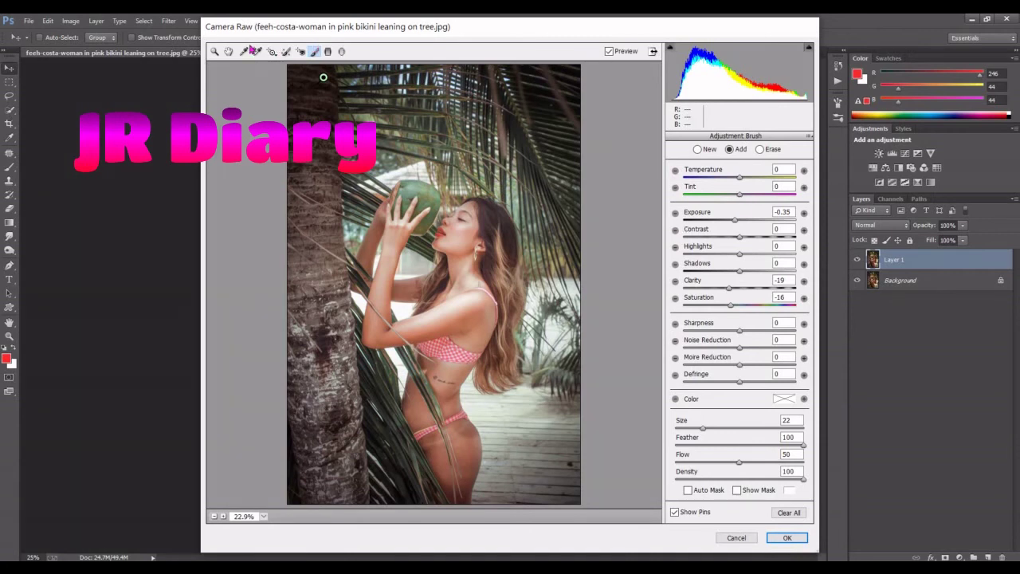
left_click(214, 51)
Raise Exposure in the Basic panel to +0.25.
left_click(686, 139)
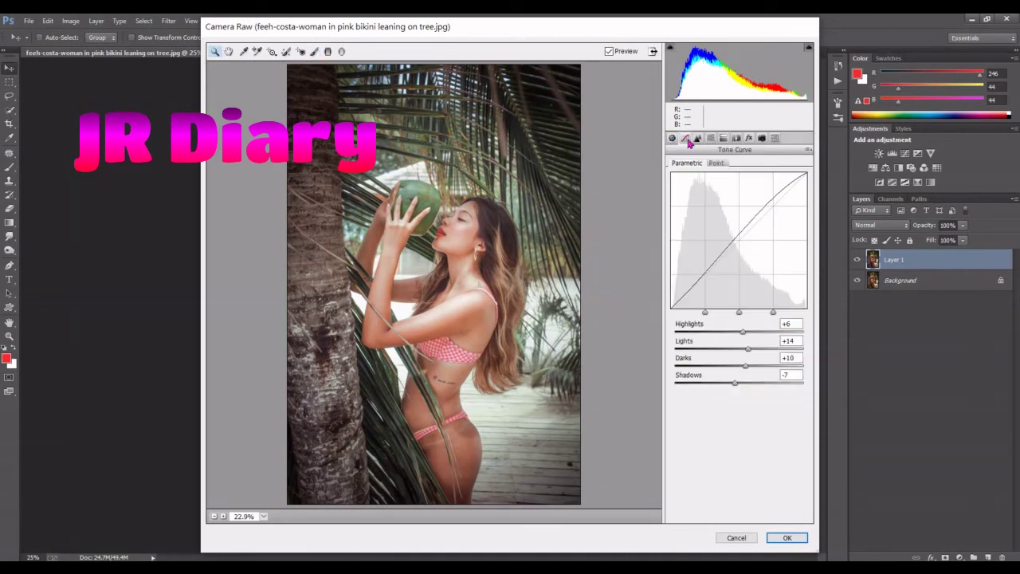
left_click(672, 138)
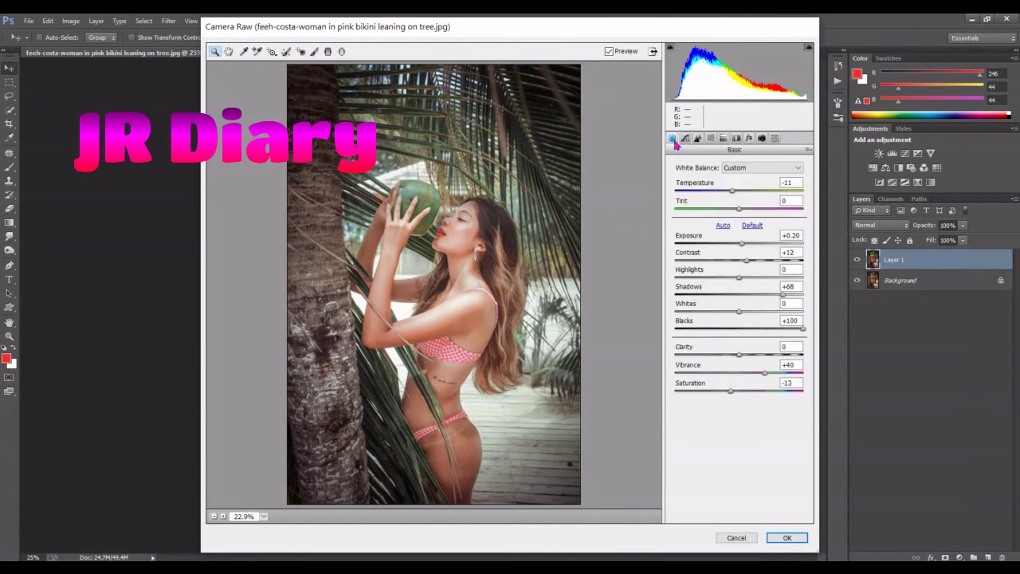
left_click(742, 246)
left_click_drag(741, 247, 750, 263)
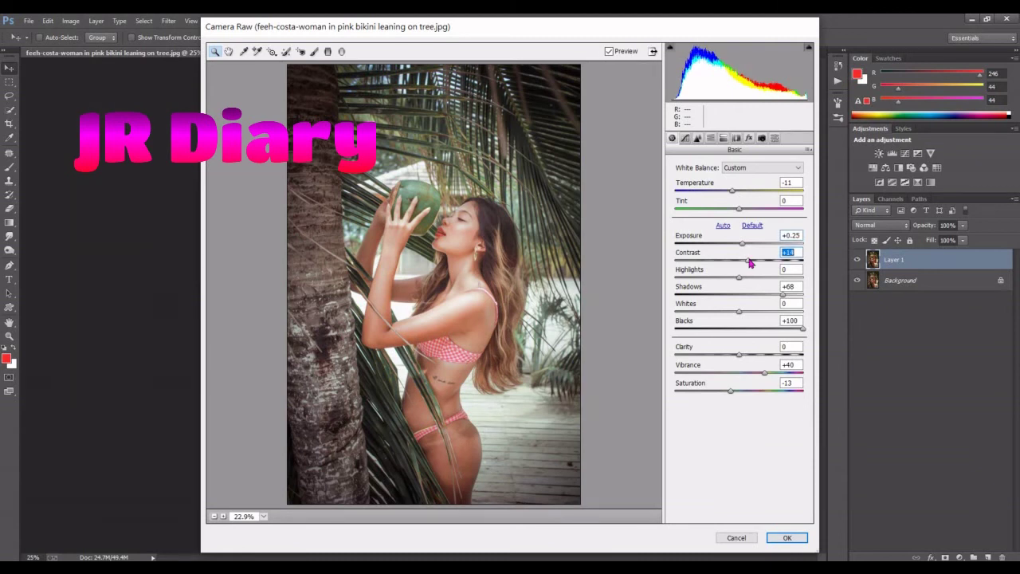
Brighten the Oranges in HSL Luminance to about +56.
left_click(710, 138)
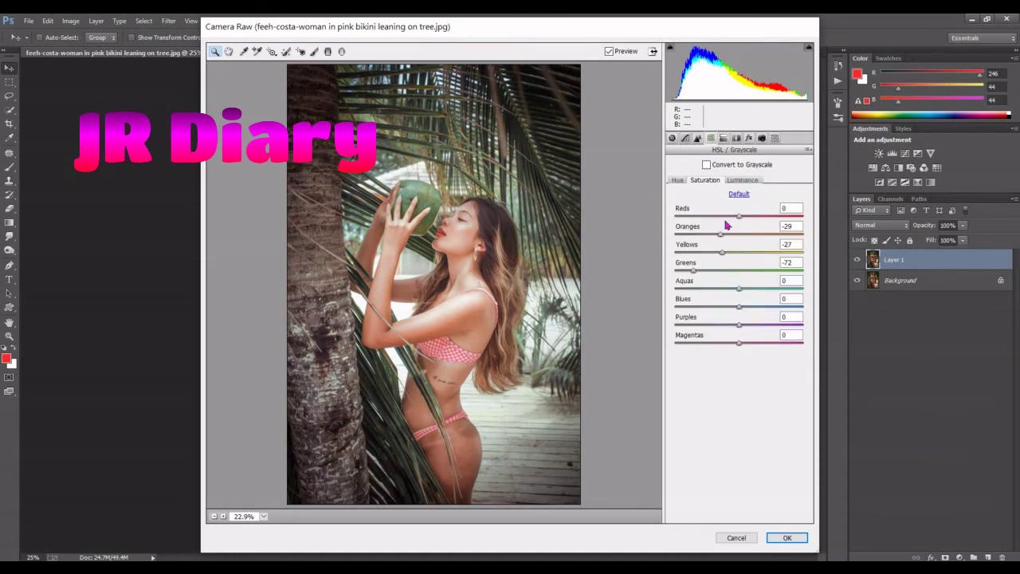
left_click(742, 180)
left_click(769, 237)
left_click_drag(770, 237, 778, 238)
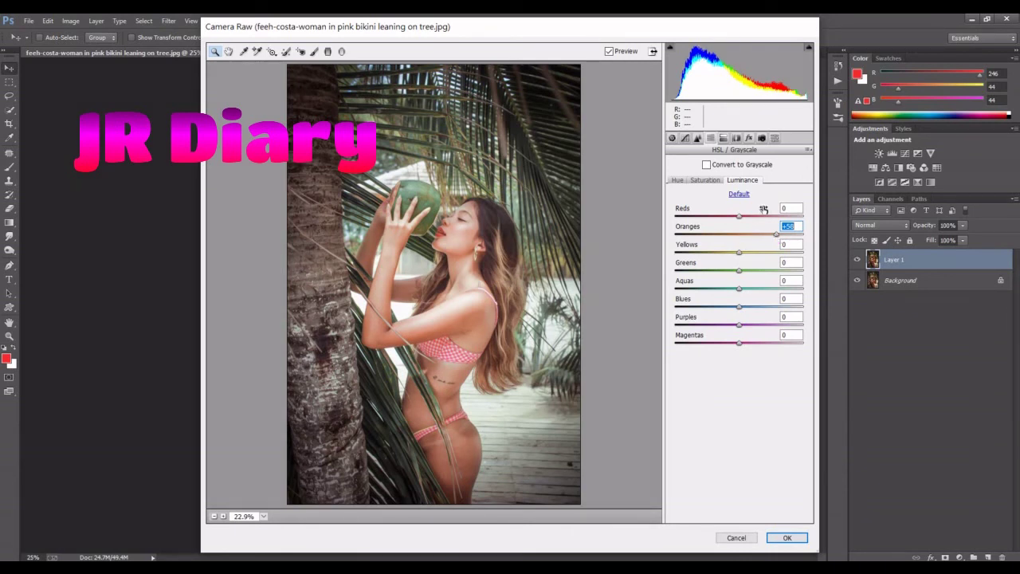
Deepen the Effects vignette to -46, add light grain, and apply the Camera Raw edit.
left_click(736, 138)
left_click(749, 138)
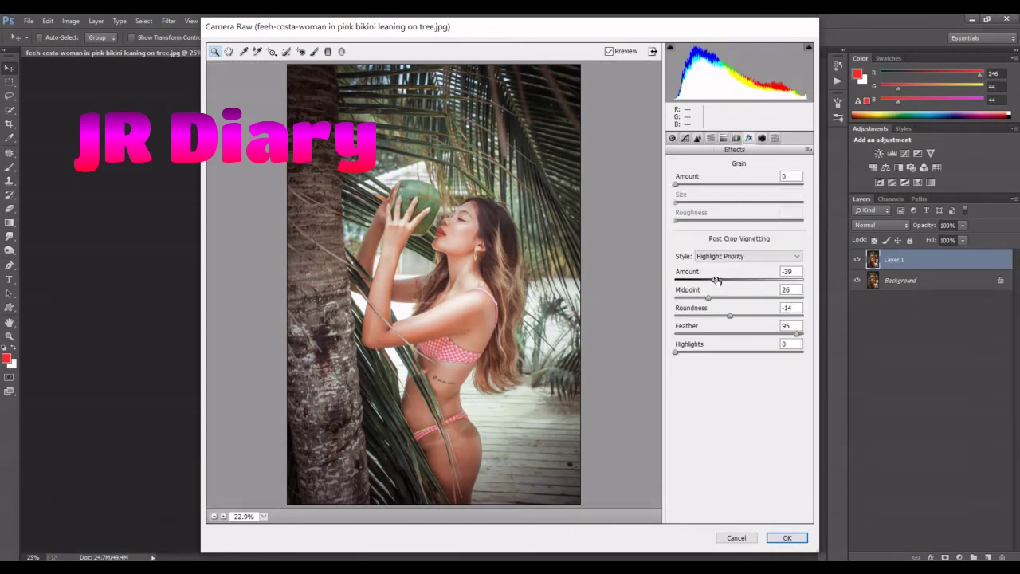
left_click_drag(715, 279, 711, 281)
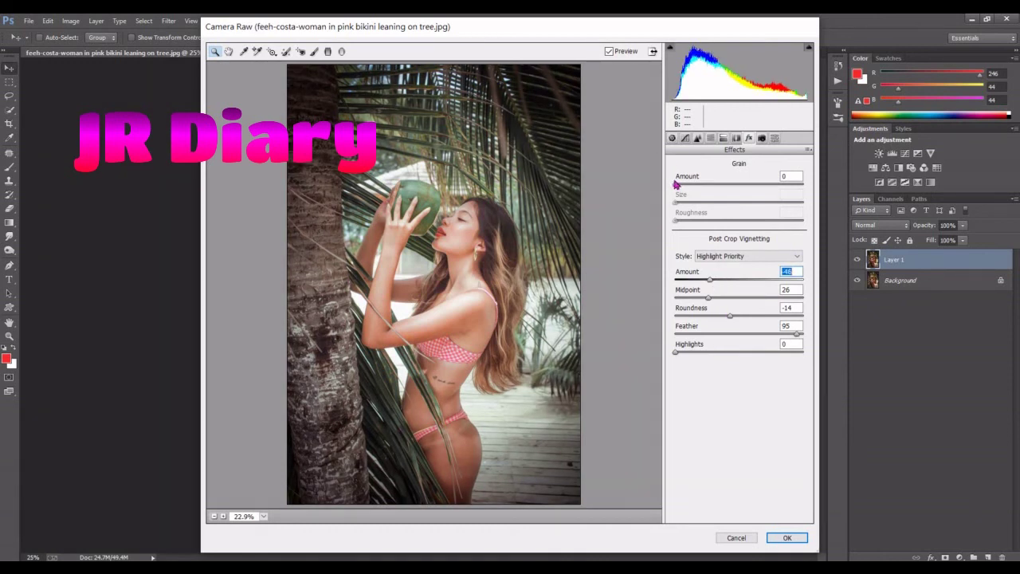
left_click_drag(676, 185, 689, 188)
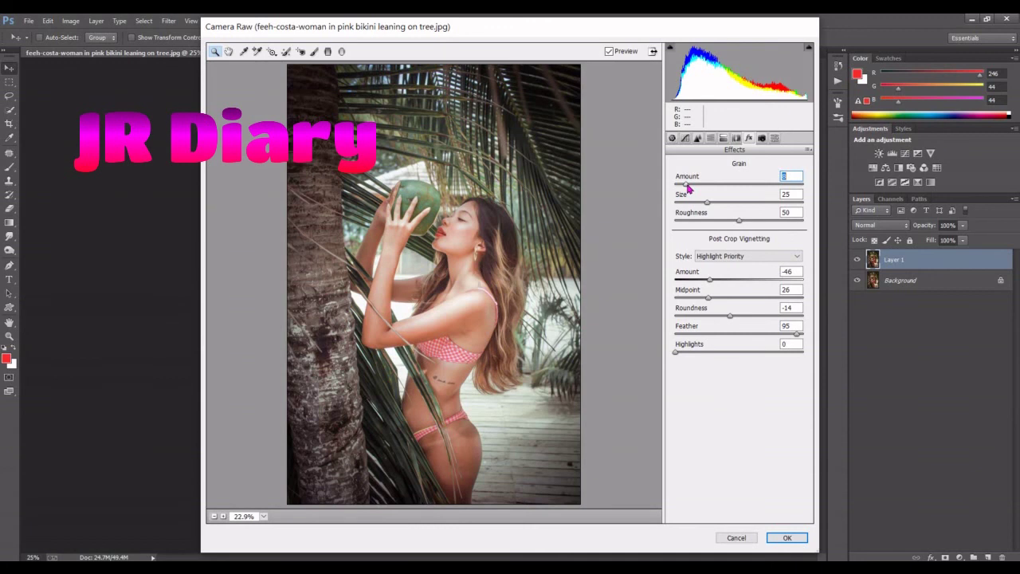
left_click(785, 538)
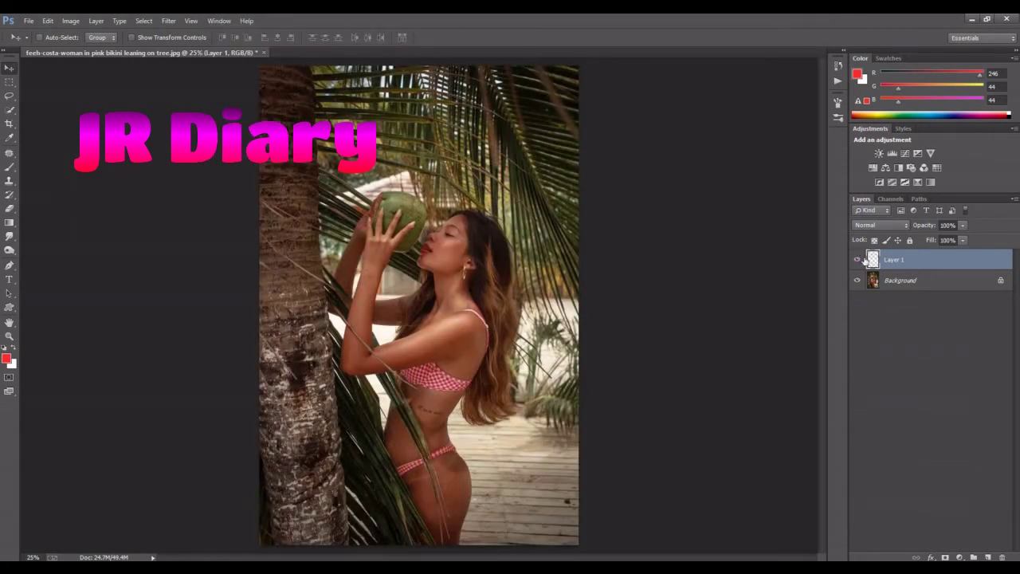
left_click(865, 260)
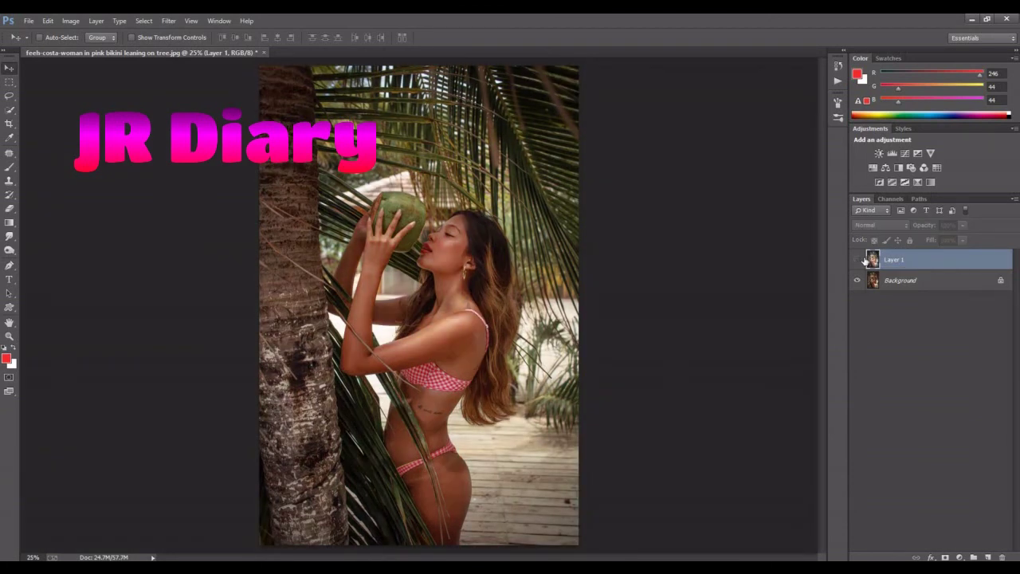
left_click(858, 260)
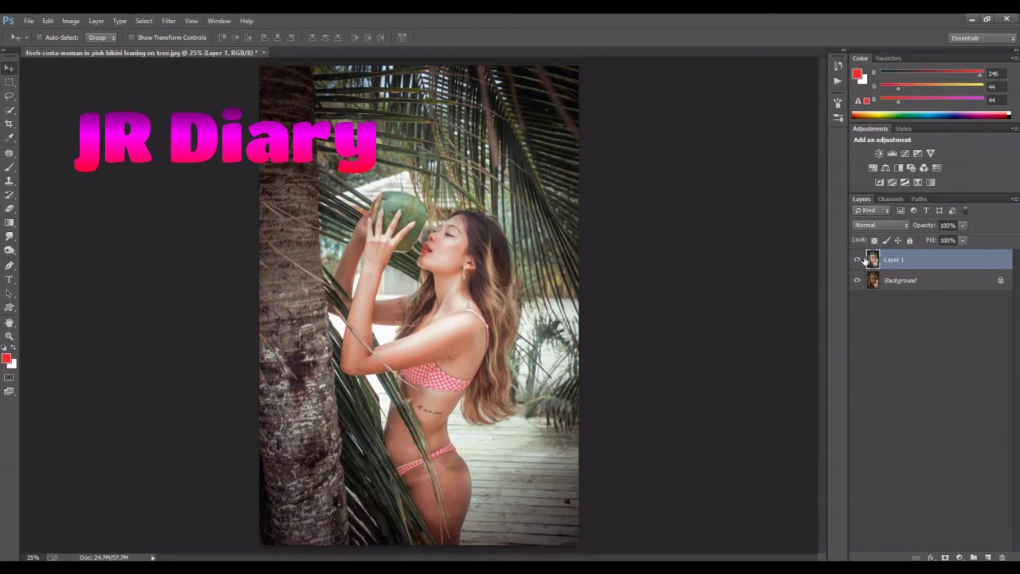
left_click(858, 260)
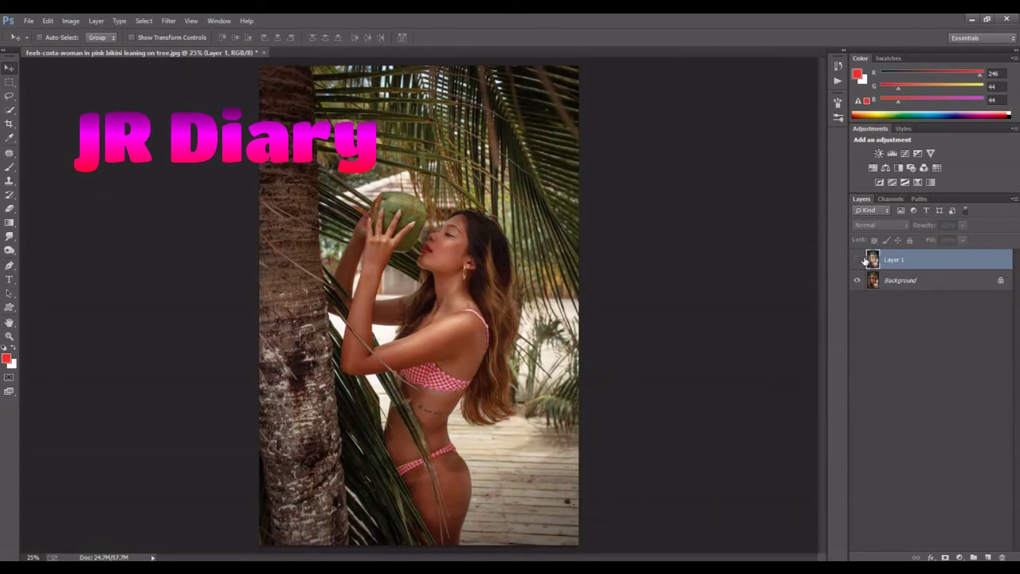
left_click(858, 260)
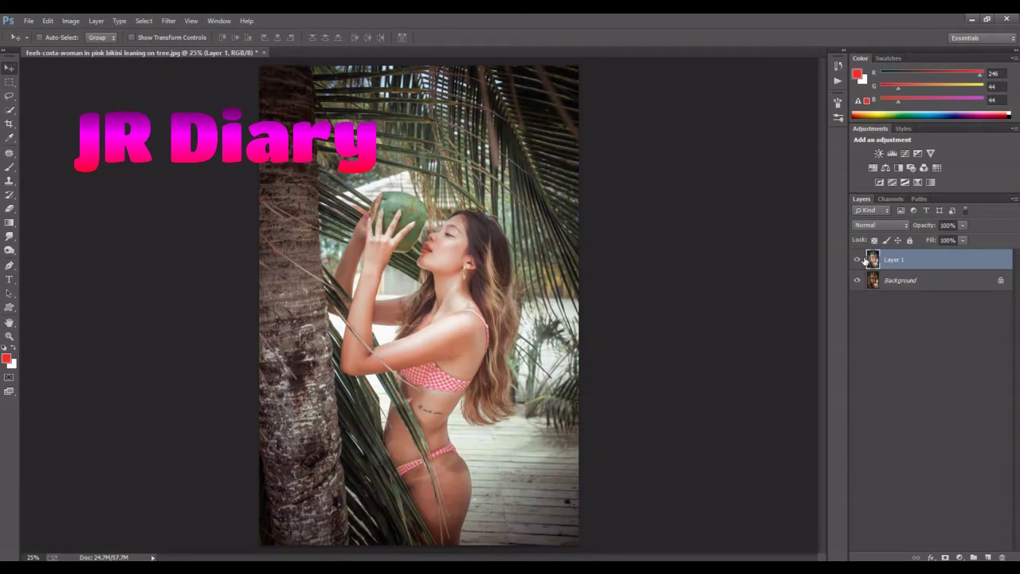